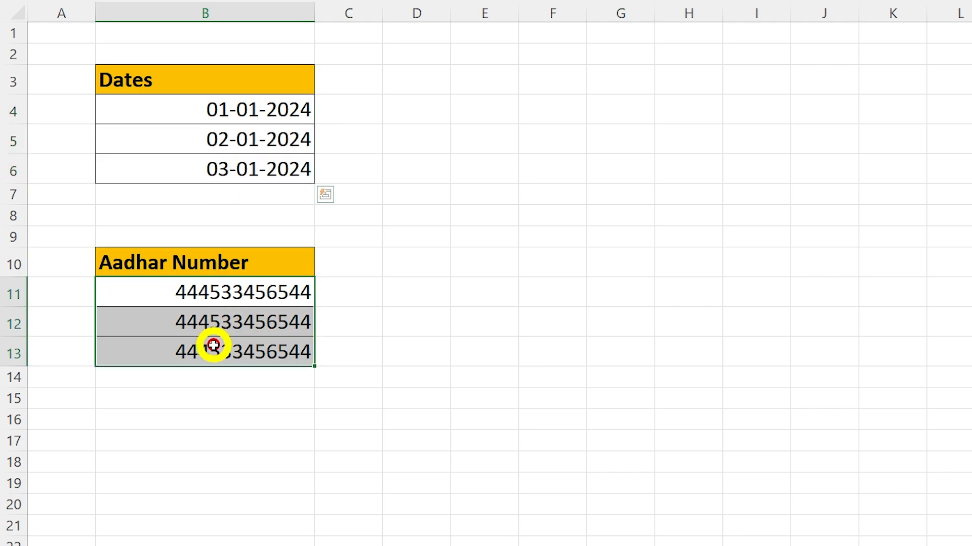
- Format the dates in B4:B6 with the custom number format dddd
key(ctrl+v)
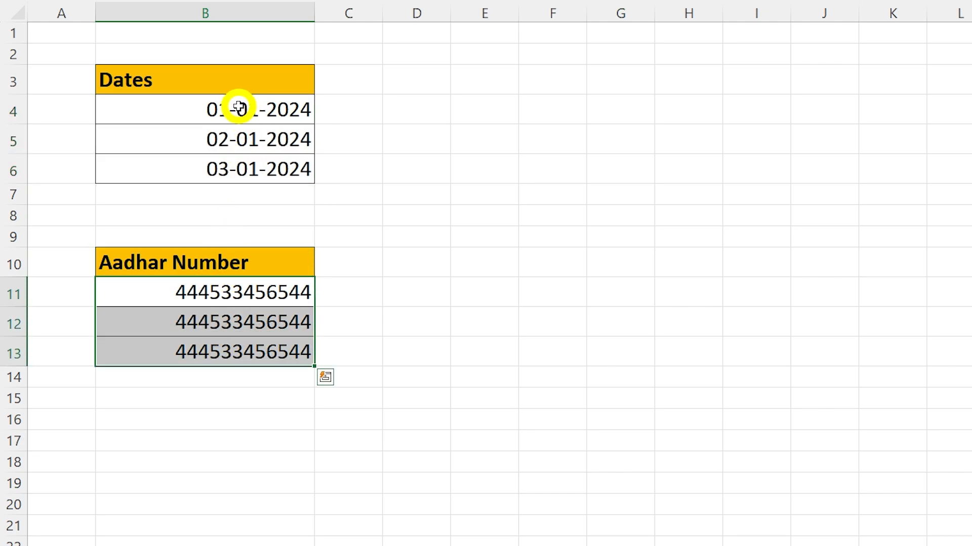
drag(239, 108, 243, 167)
key(ctrl+q)
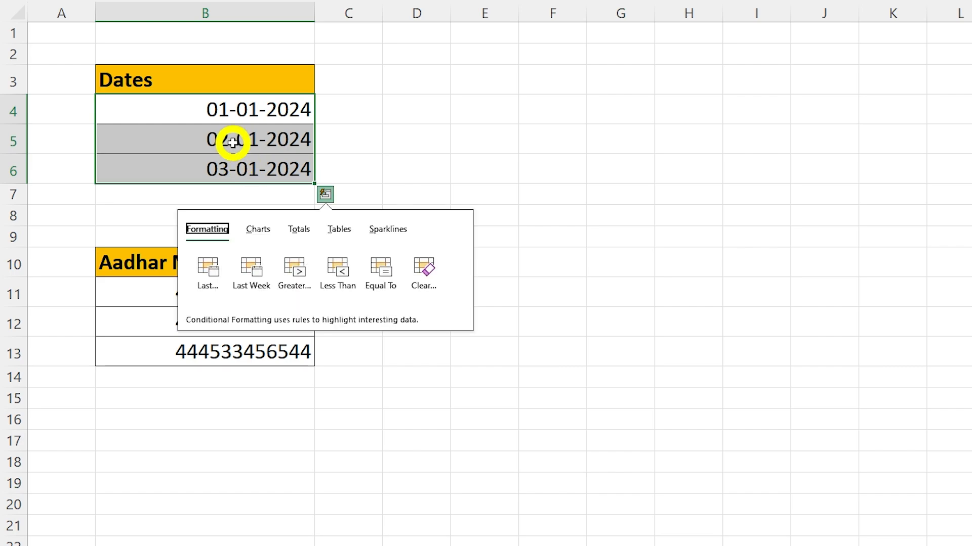
key(Escape)
right_click(231, 140)
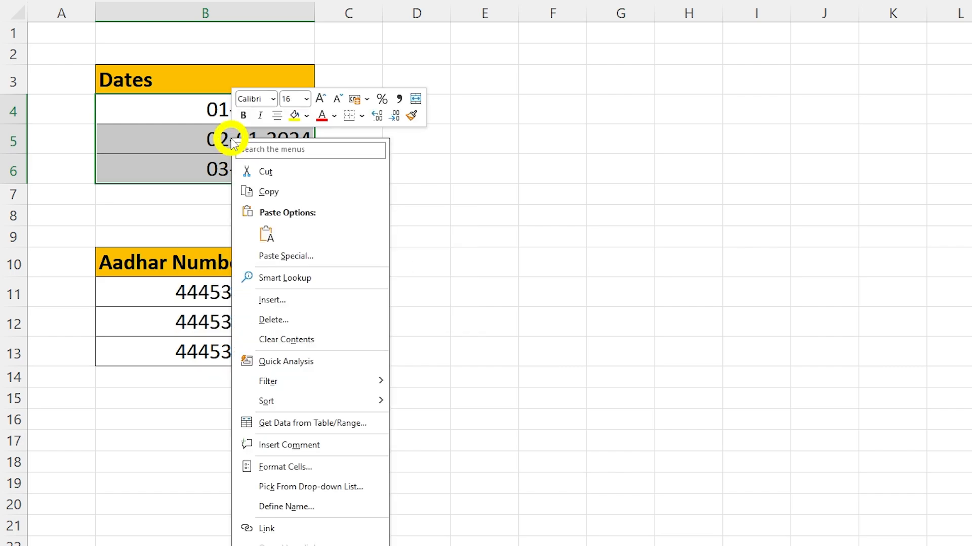
click(277, 470)
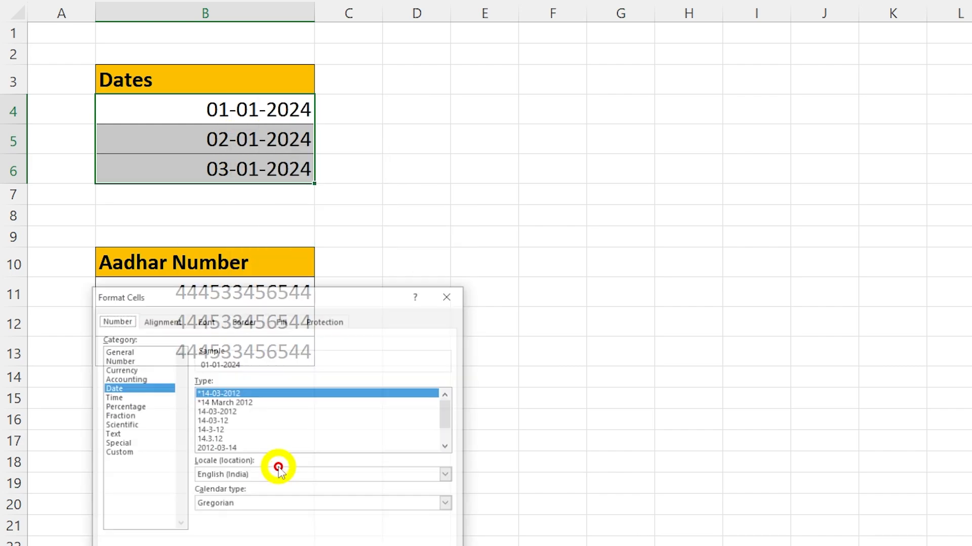
drag(277, 313, 556, 77)
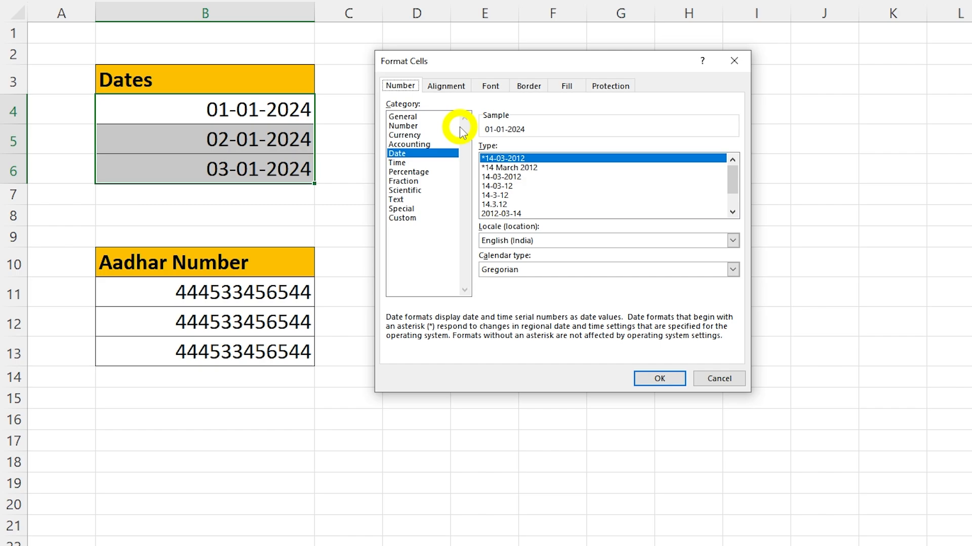
click(402, 218)
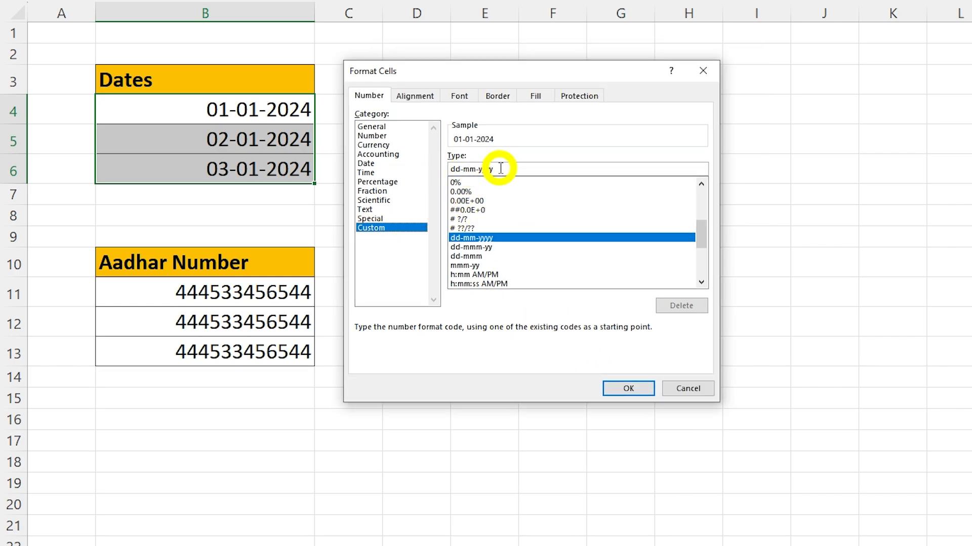
drag(506, 167, 394, 168)
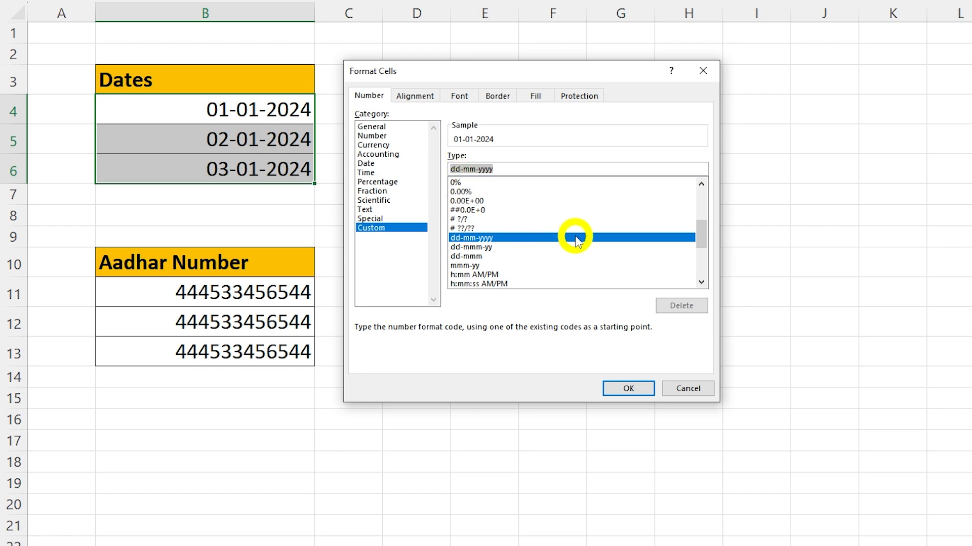
text(d)
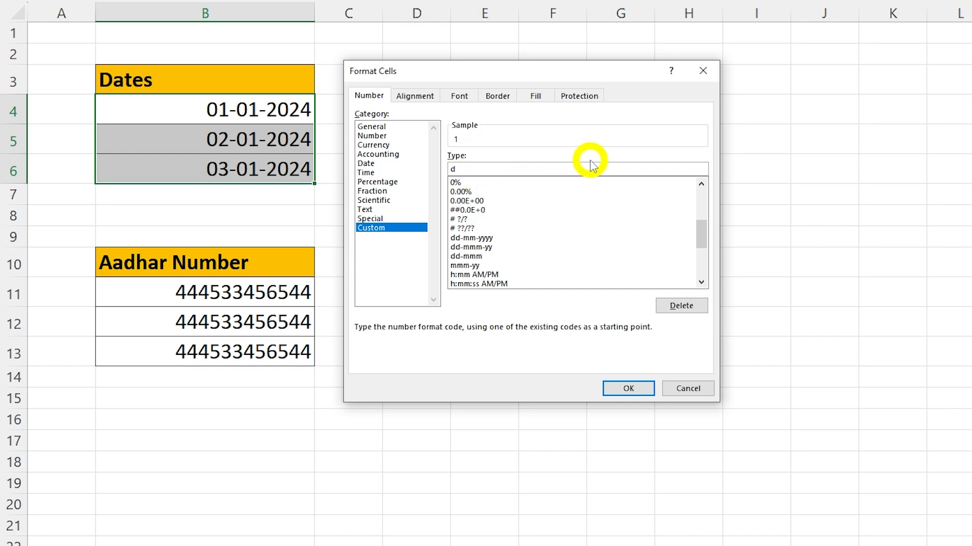
text(ddd)
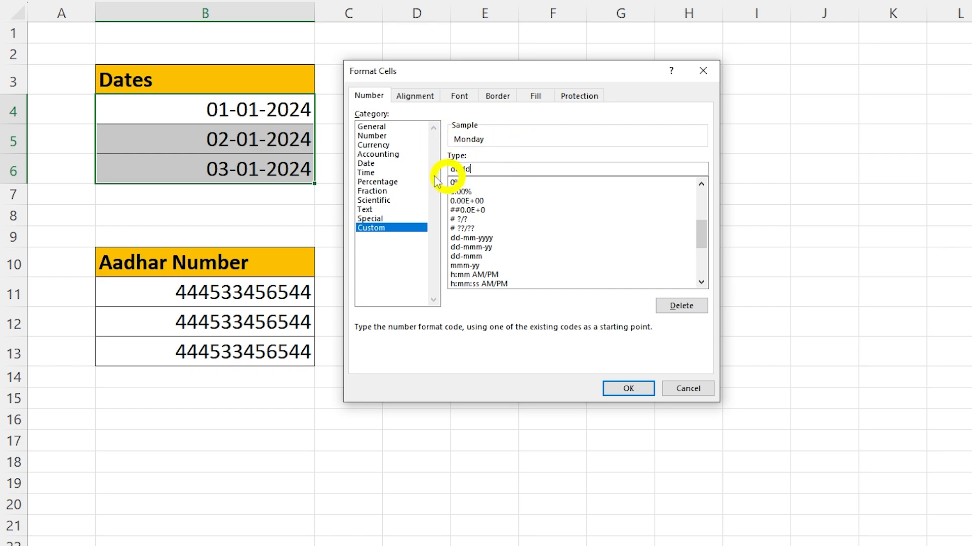
click(629, 389)
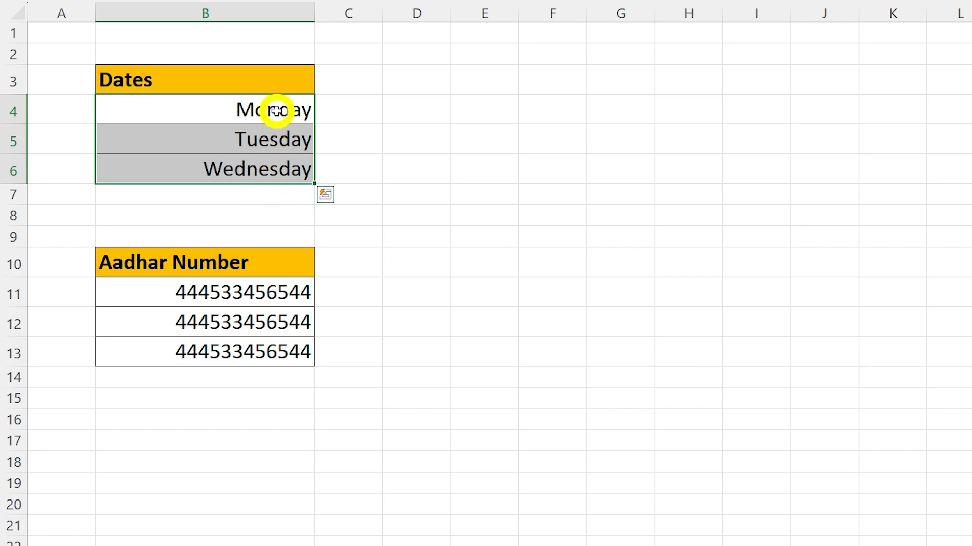
click(372, 145)
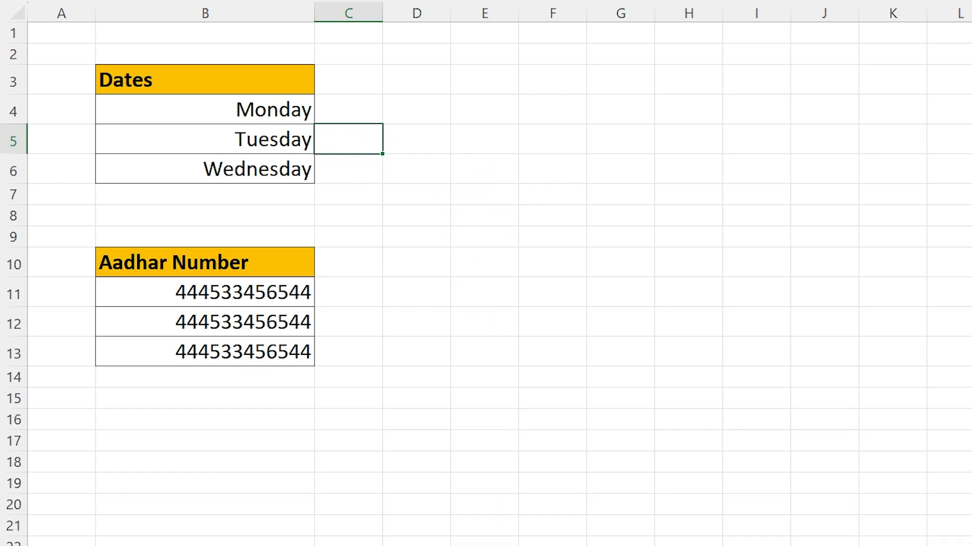
- Format the dates in B4:B6 with the Date type *14 March 2012
drag(263, 109, 262, 169)
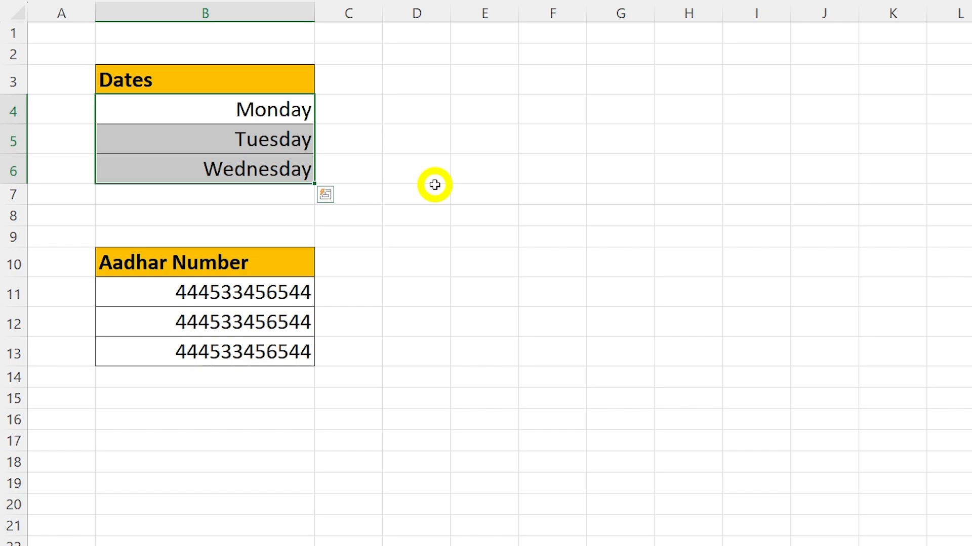
key(ctrl+1)
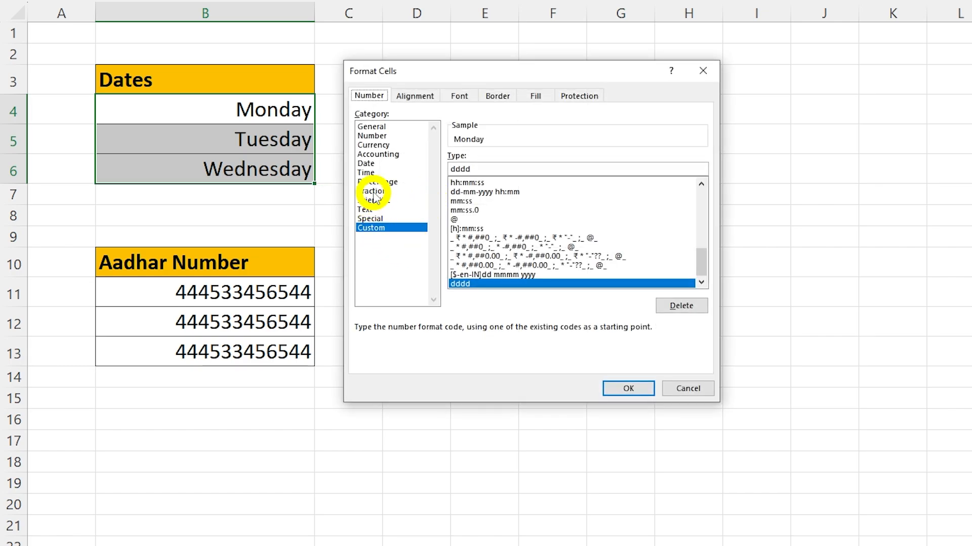
click(369, 163)
click(463, 177)
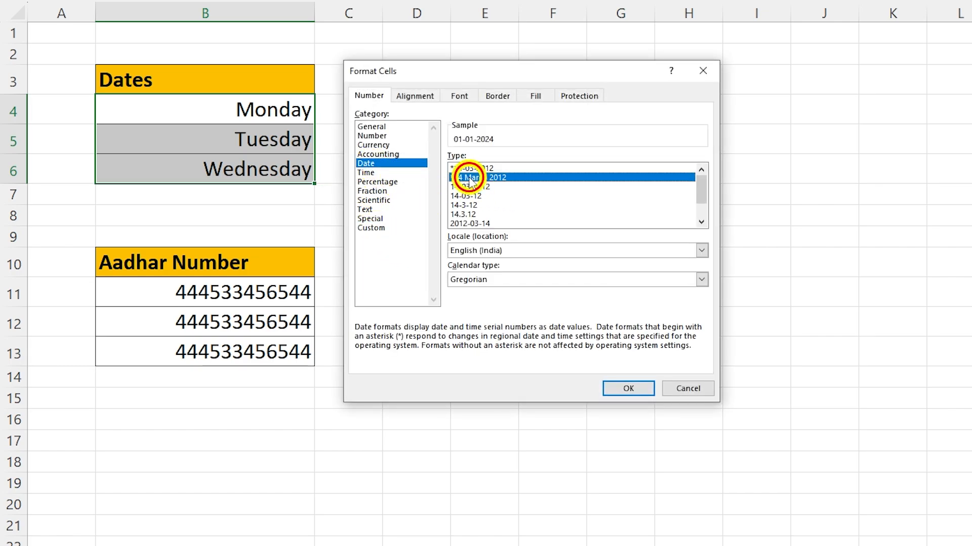
click(628, 388)
- Check the underlying values stored in date cells B4 and B5
click(223, 140)
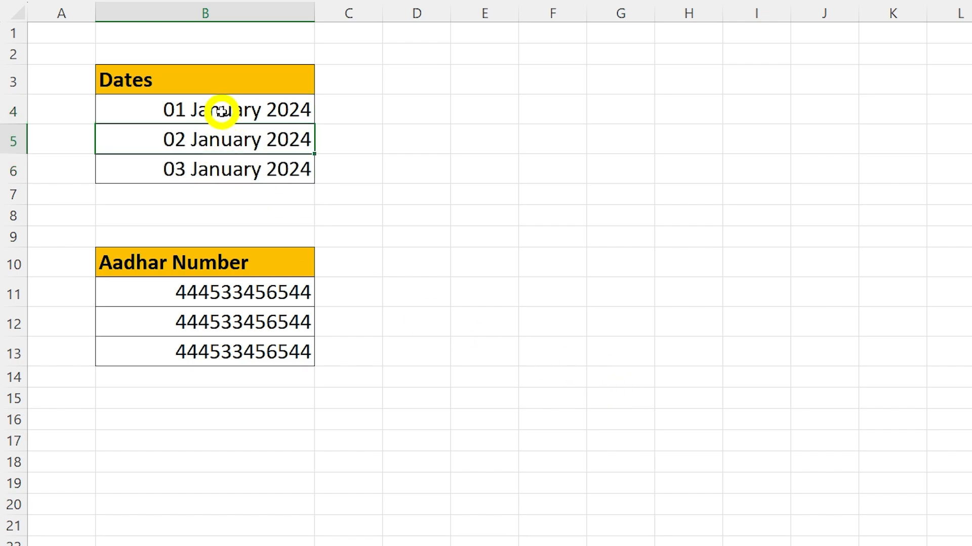
click(221, 112)
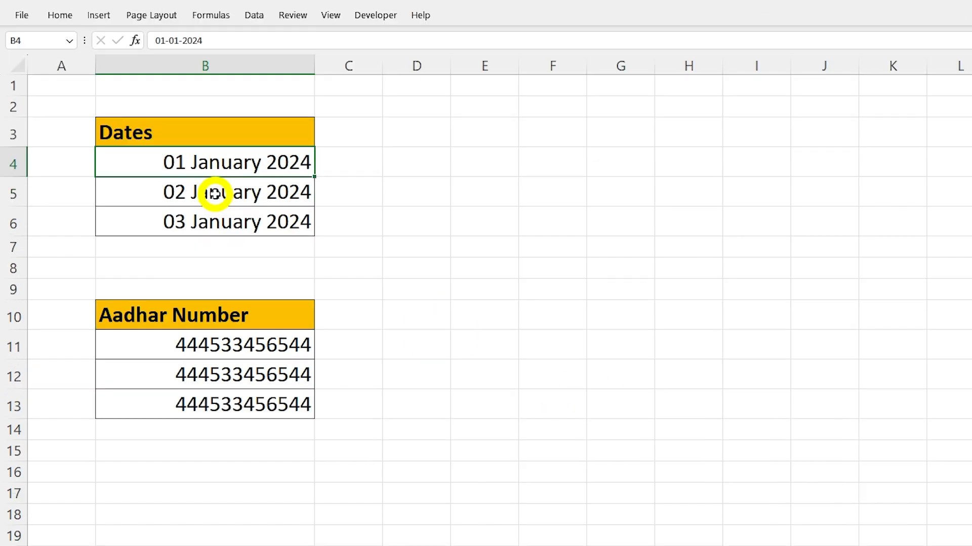
click(215, 194)
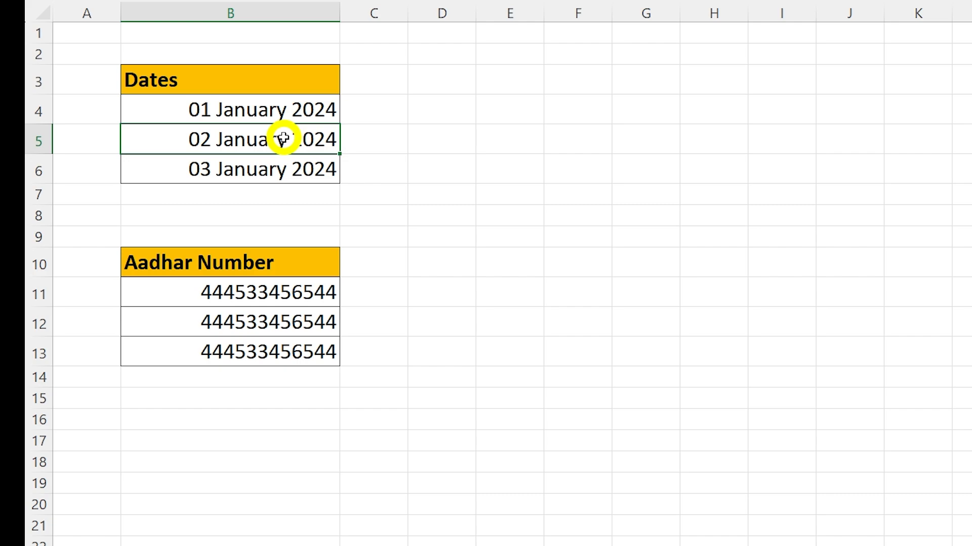
double_click(283, 138)
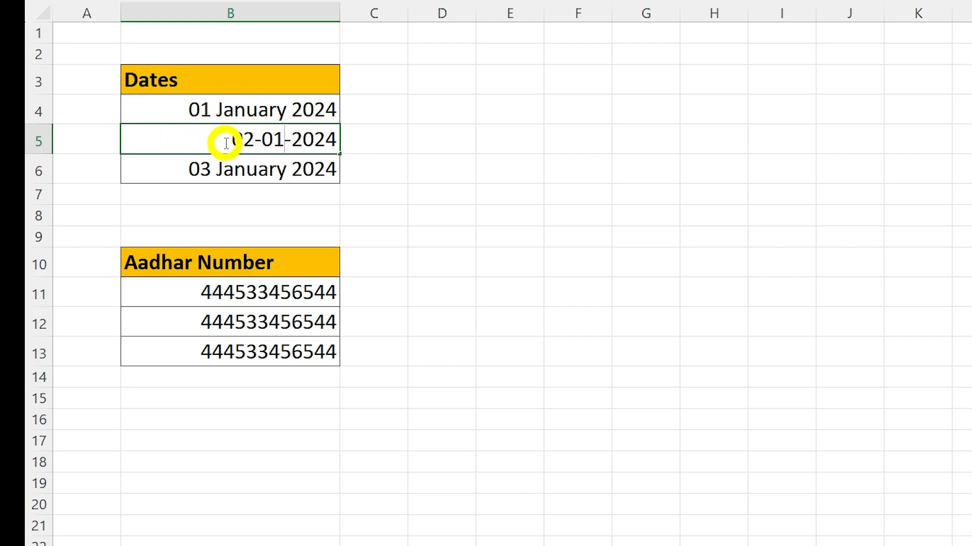
key(Escape)
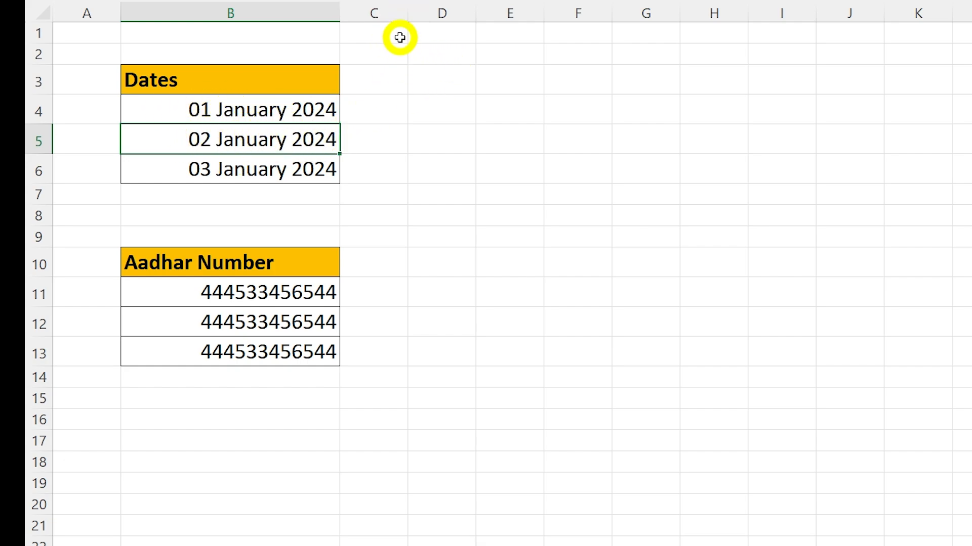
- Widen column C and enter the formula ="Due Date = "&B4 in cell C4
click(376, 107)
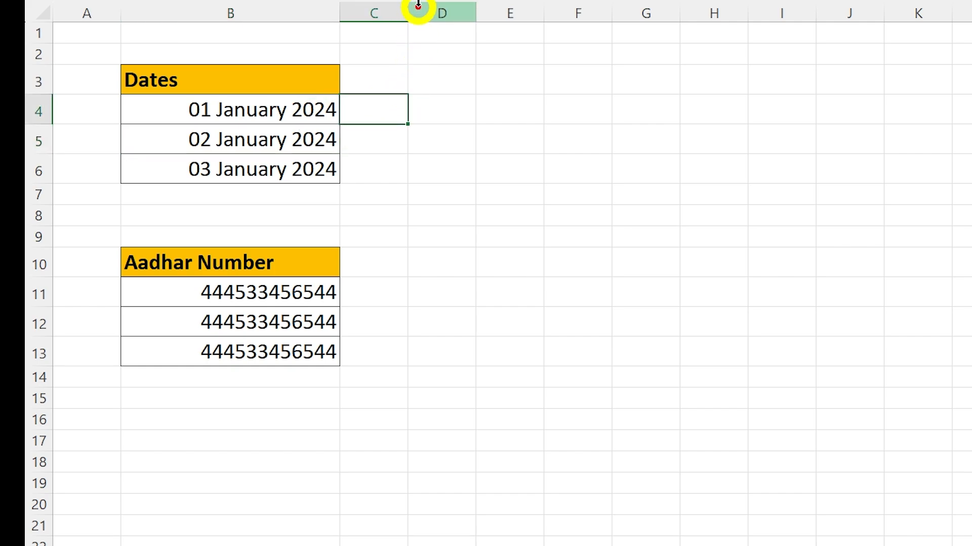
drag(408, 11, 543, 19)
text(="Due Date = "&)
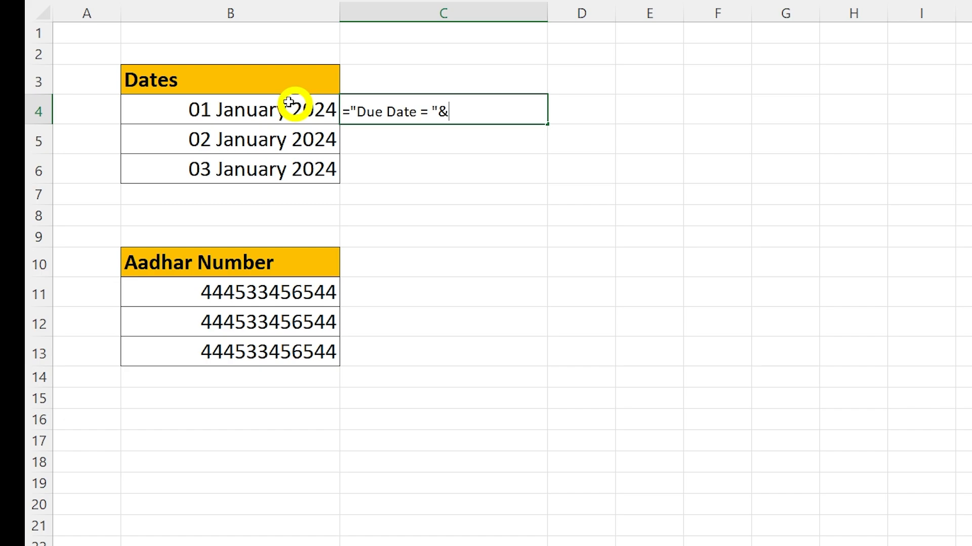
click(254, 112)
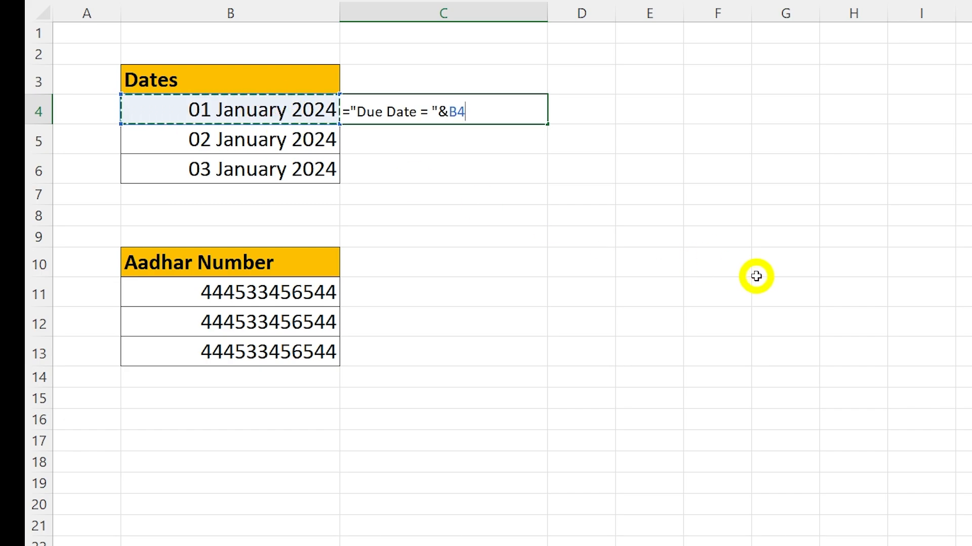
key(Return)
- Fill the due date formula from C4 down to C6 and check the value stored in B5
click(410, 103)
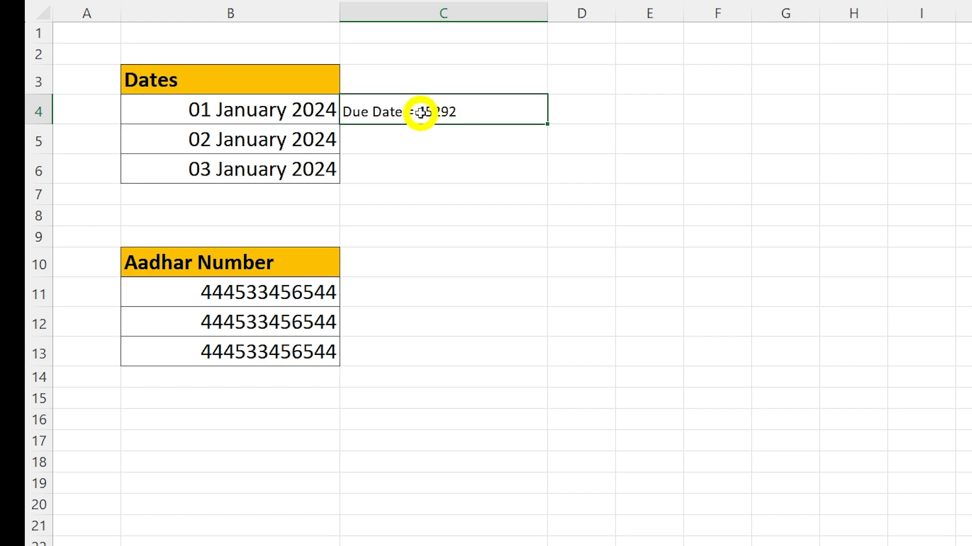
drag(544, 126, 544, 180)
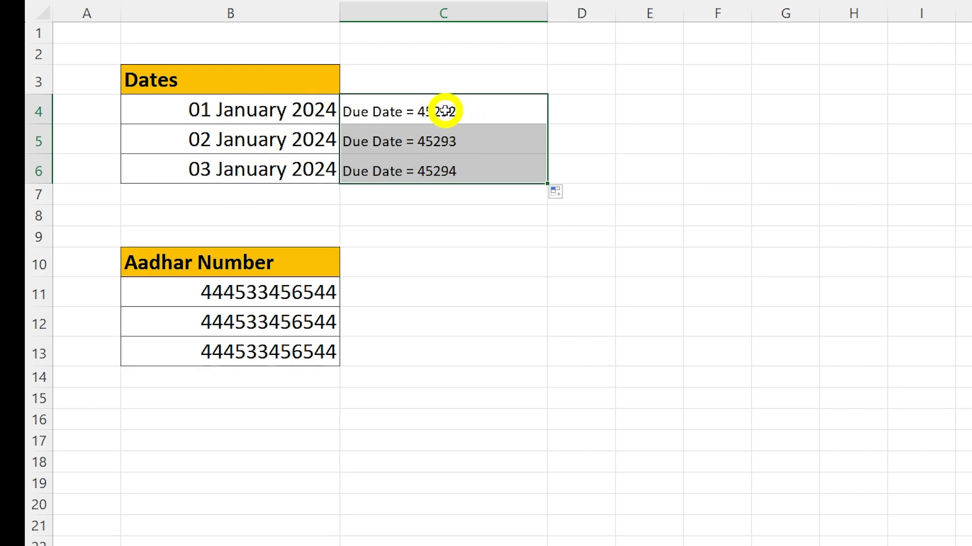
double_click(270, 143)
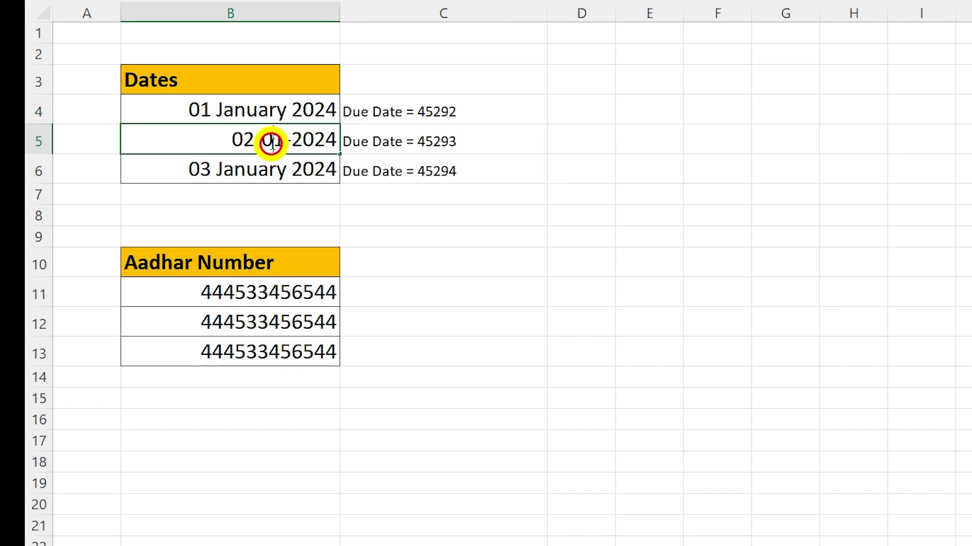
key(Escape)
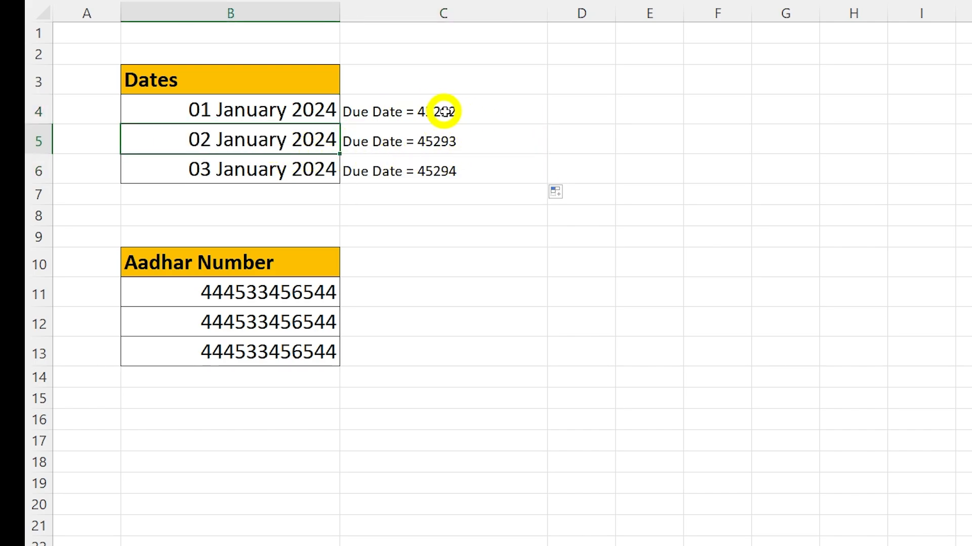
- Try to format the due date texts in C4:C6 with the Date type *14 March 2012
drag(444, 109, 448, 163)
key(ctrl+1)
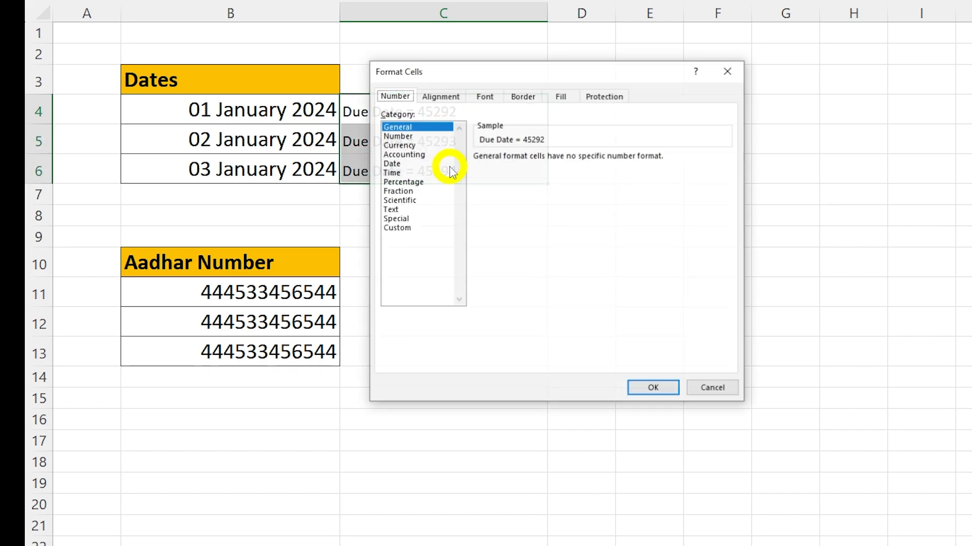
drag(482, 76, 480, 209)
click(406, 298)
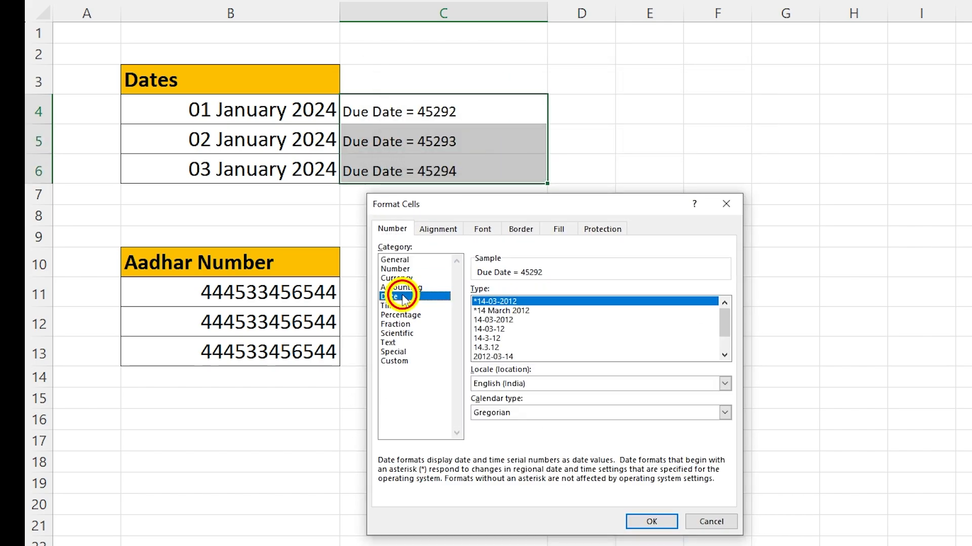
click(509, 312)
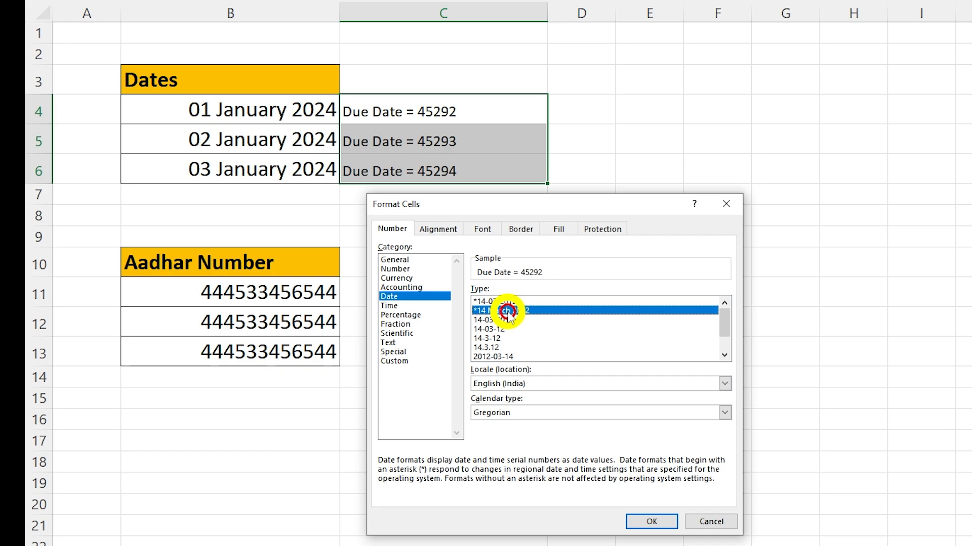
click(651, 523)
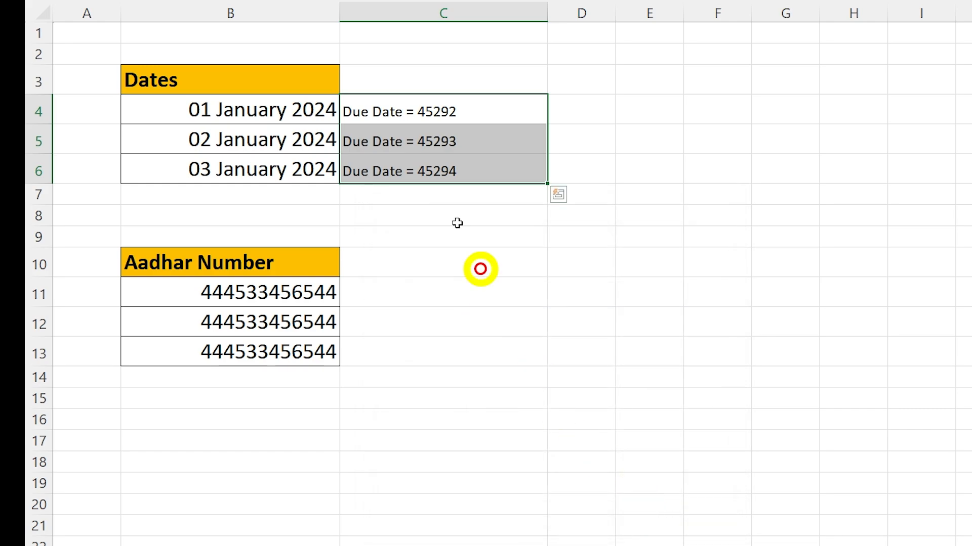
click(393, 113)
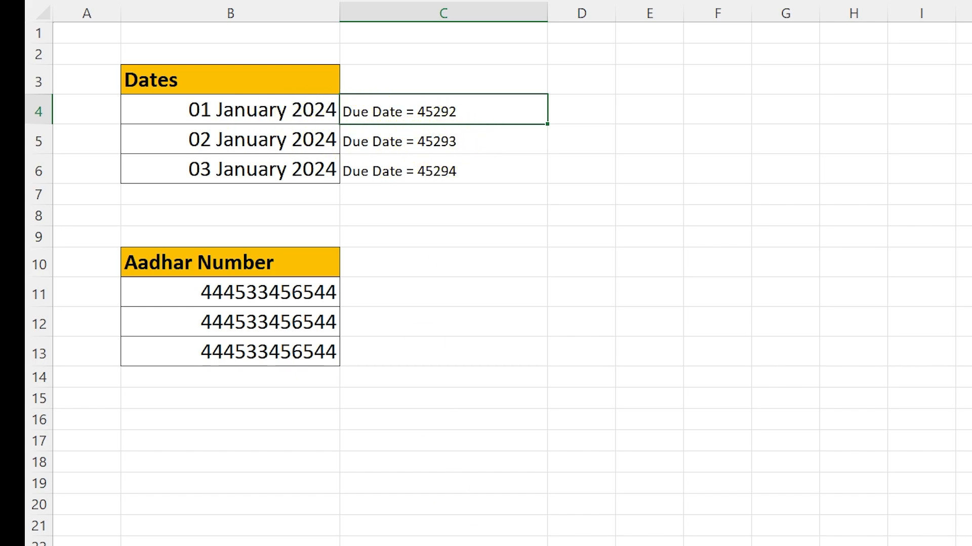
click(275, 217)
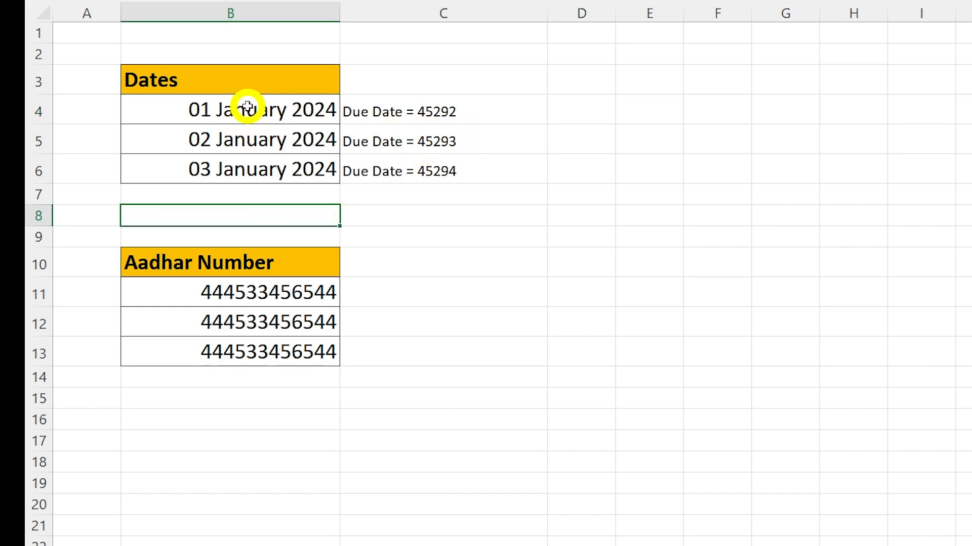
drag(248, 107, 251, 169)
drag(273, 290, 273, 351)
click(196, 105)
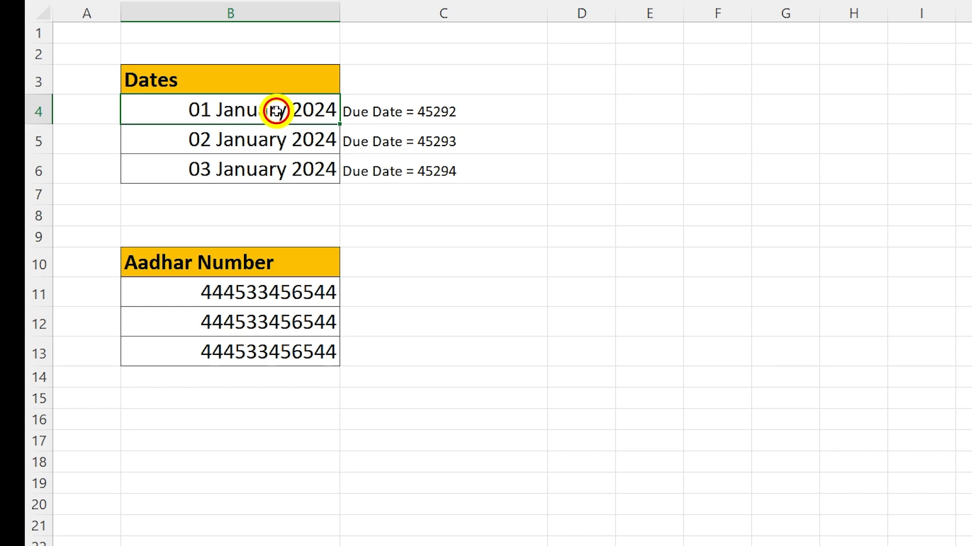
drag(370, 111, 380, 167)
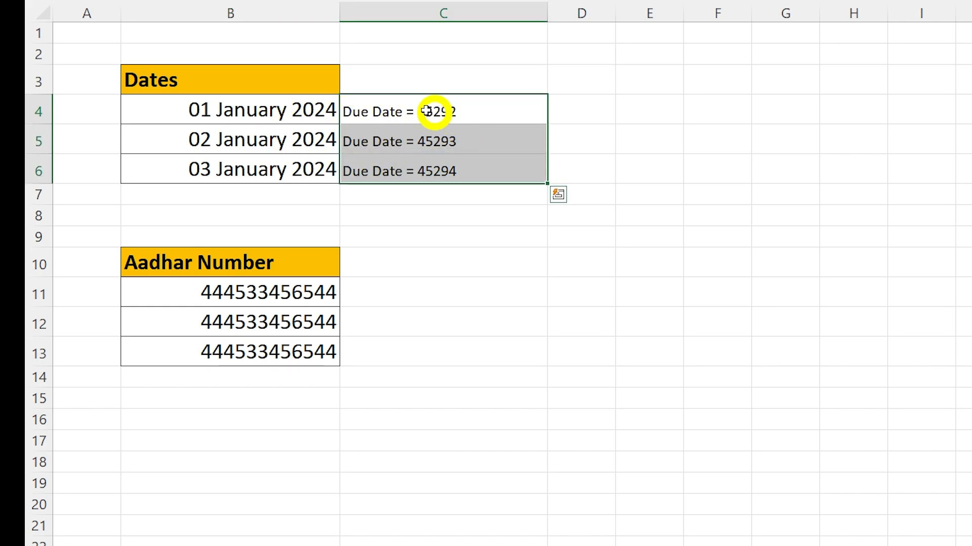
click(267, 111)
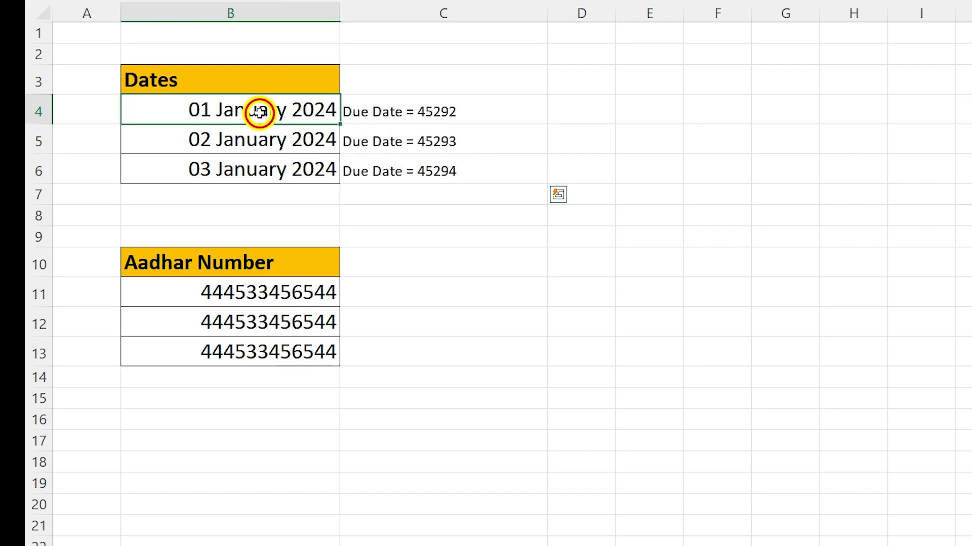
drag(245, 109, 258, 160)
drag(246, 292, 247, 351)
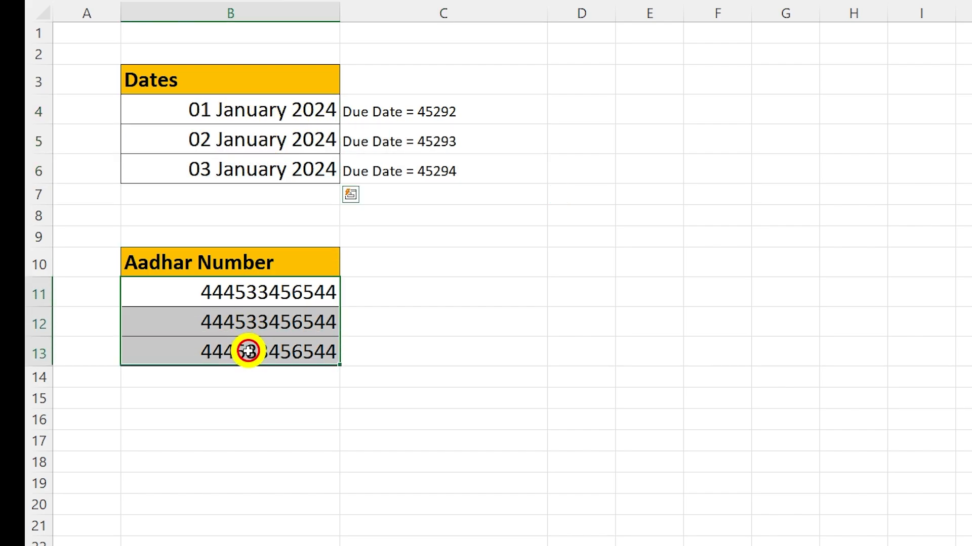
click(237, 114)
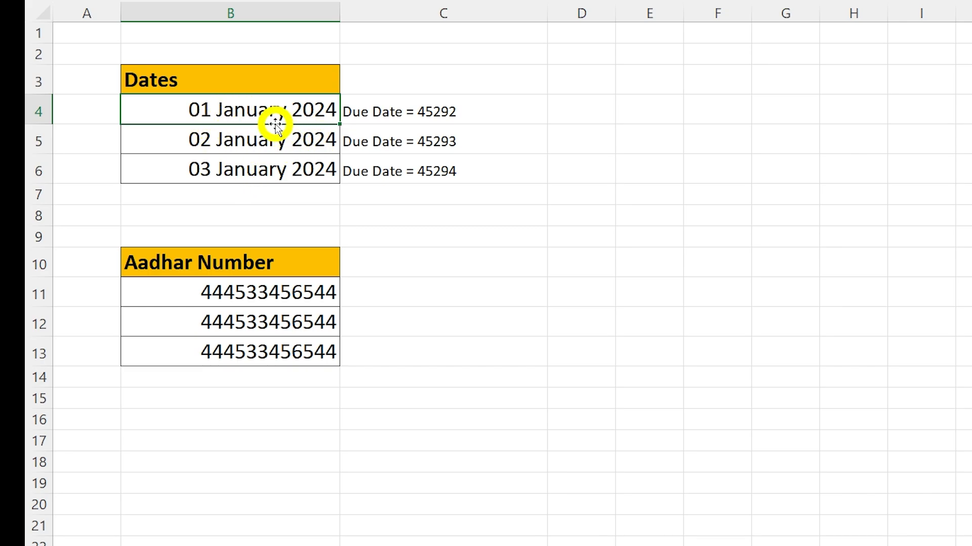
- Try the plain reference =B4 in cell C4, without the joined due date text
click(418, 111)
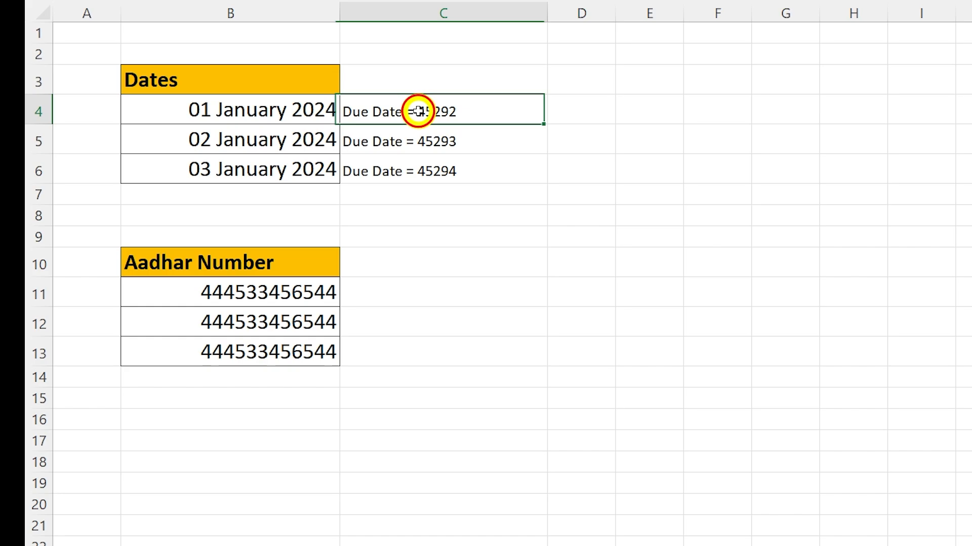
double_click(430, 111)
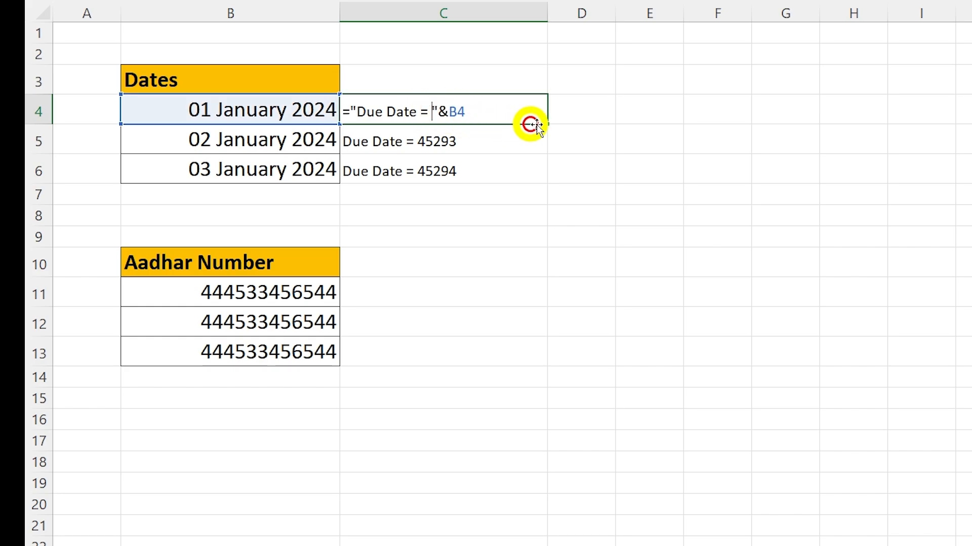
key(BackSpace)
key(BackSpace)
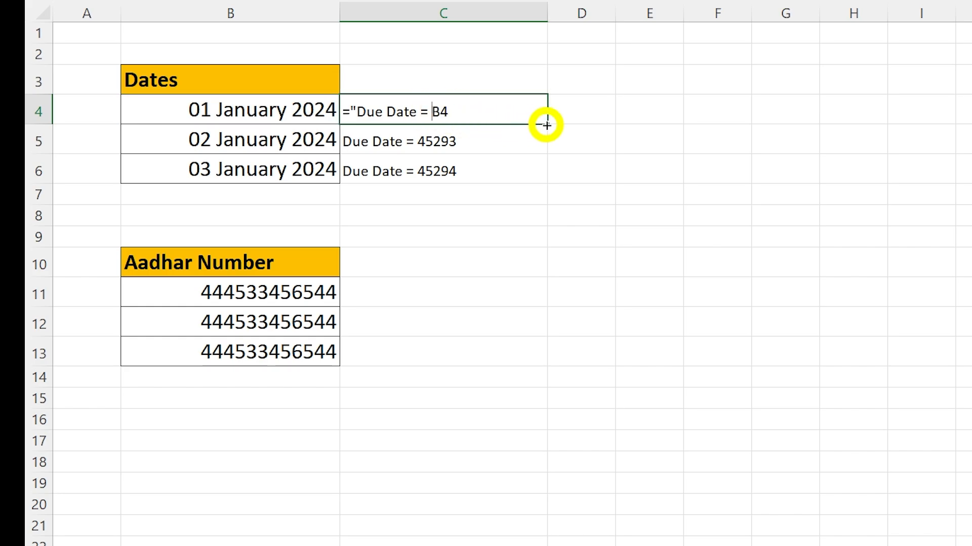
key(BackSpace)
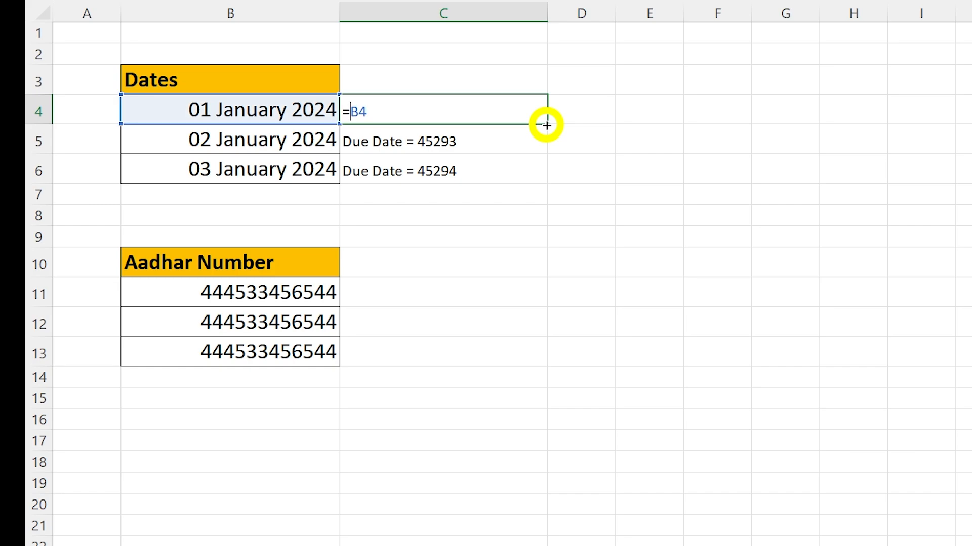
key(Return)
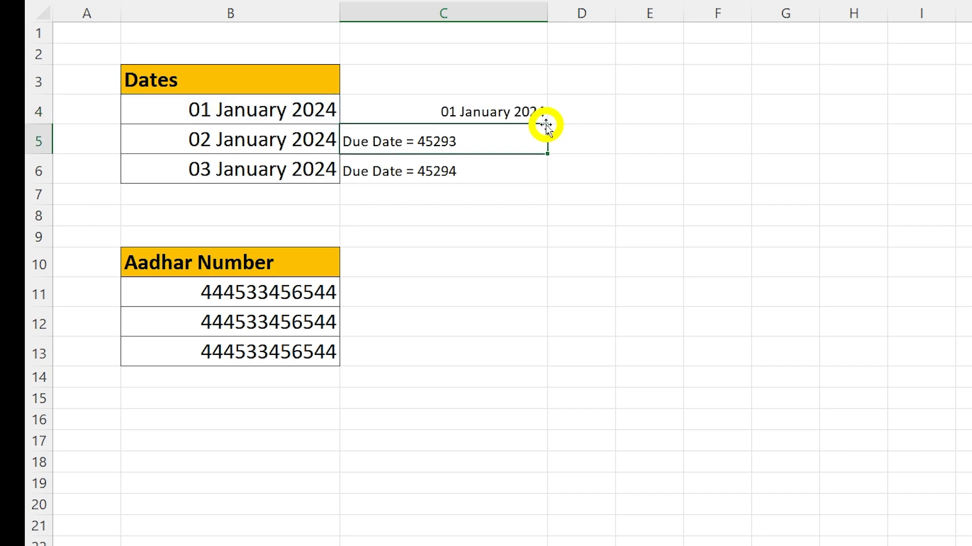
click(486, 113)
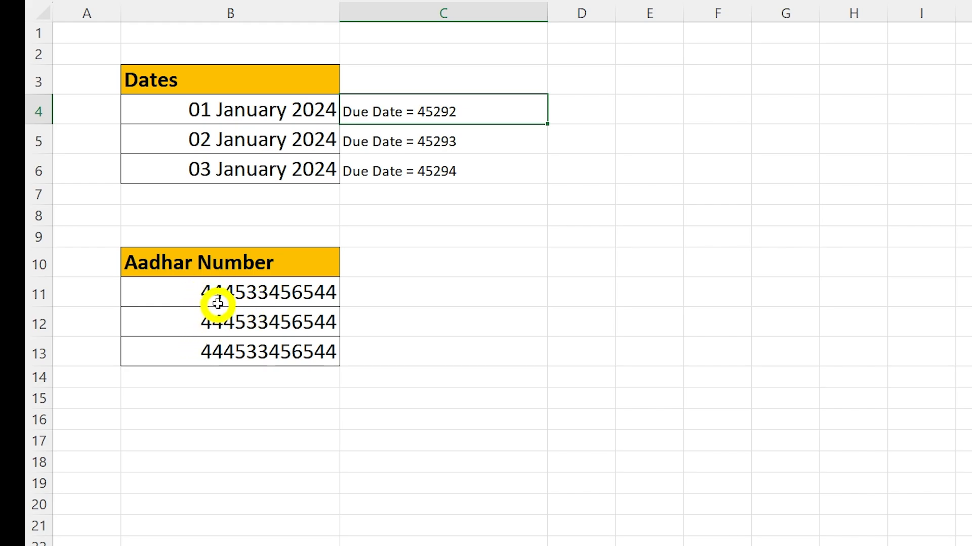
- Format the Aadhar numbers in B11:B13 with the custom number format #### #### ####
drag(221, 294, 224, 349)
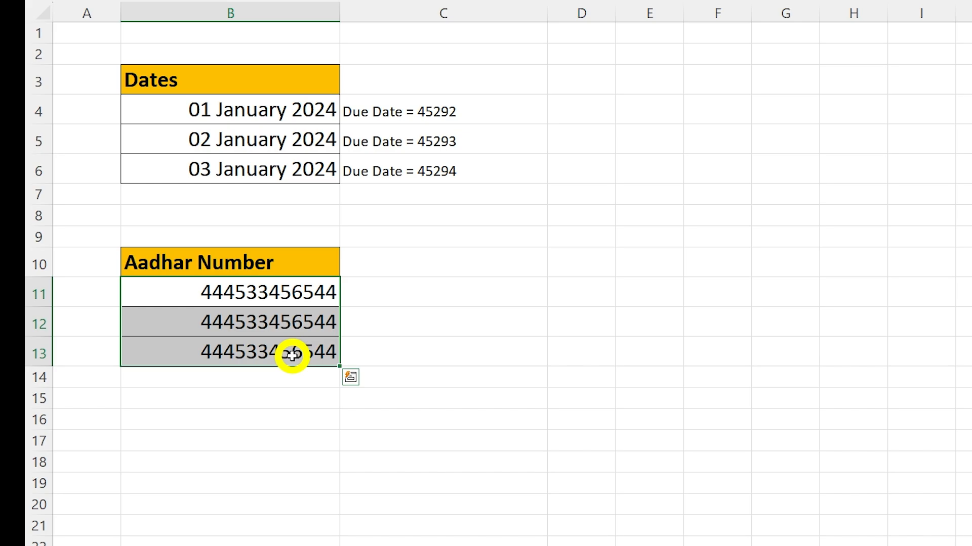
key(ctrl+1)
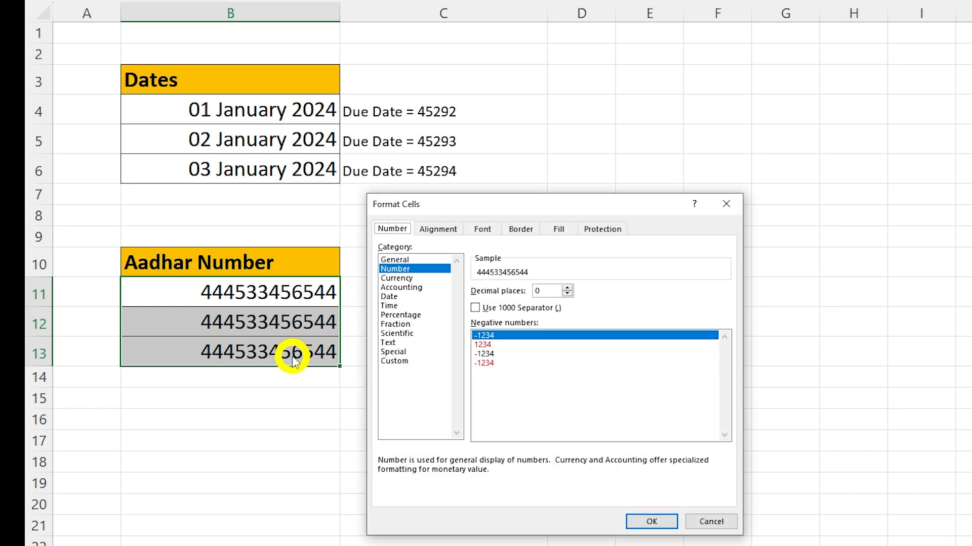
click(398, 361)
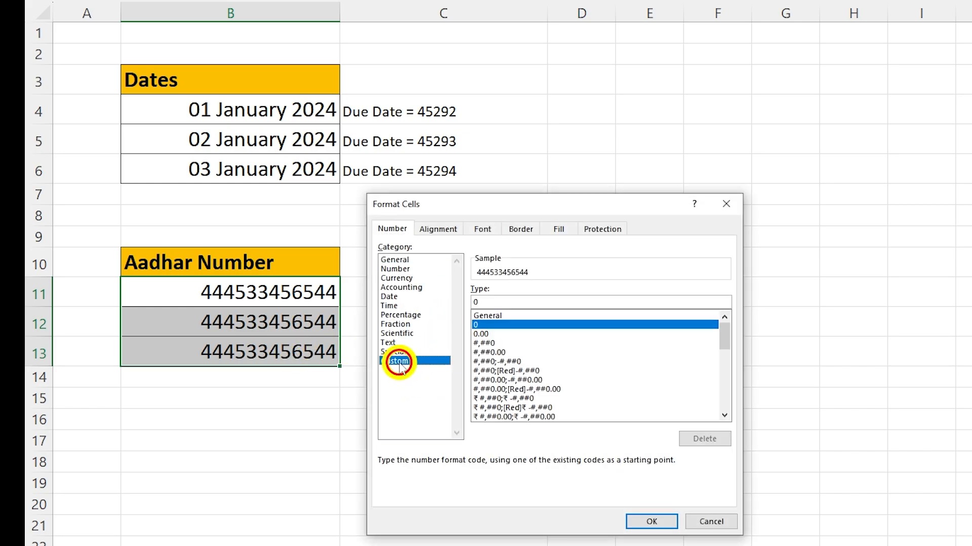
click(506, 316)
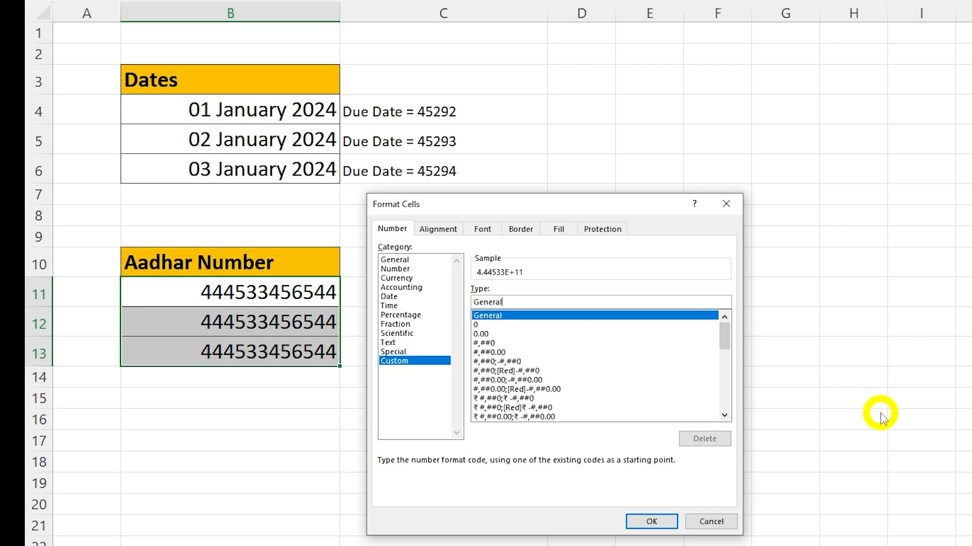
key(BackSpace)
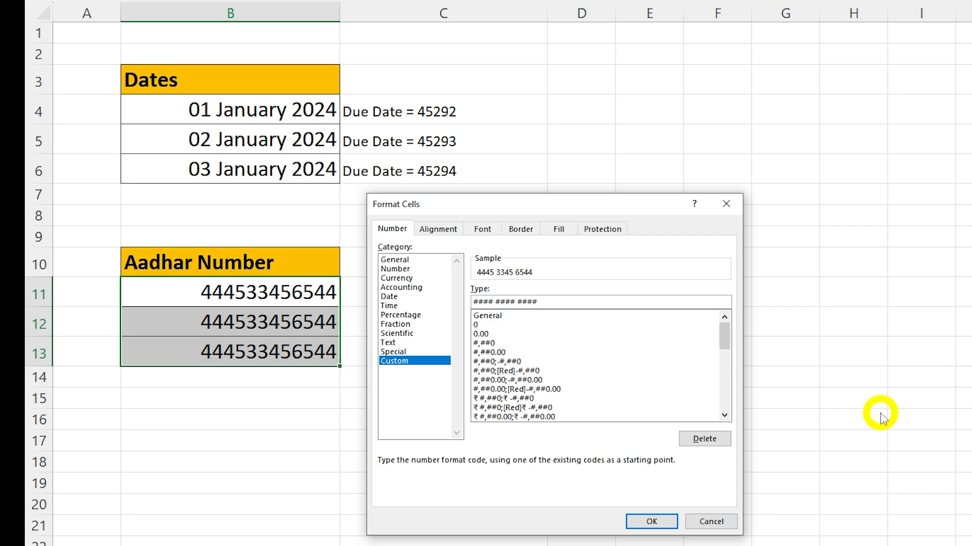
click(653, 521)
- Check the underlying value stored in the formatted Aadhar number cell B11
click(215, 302)
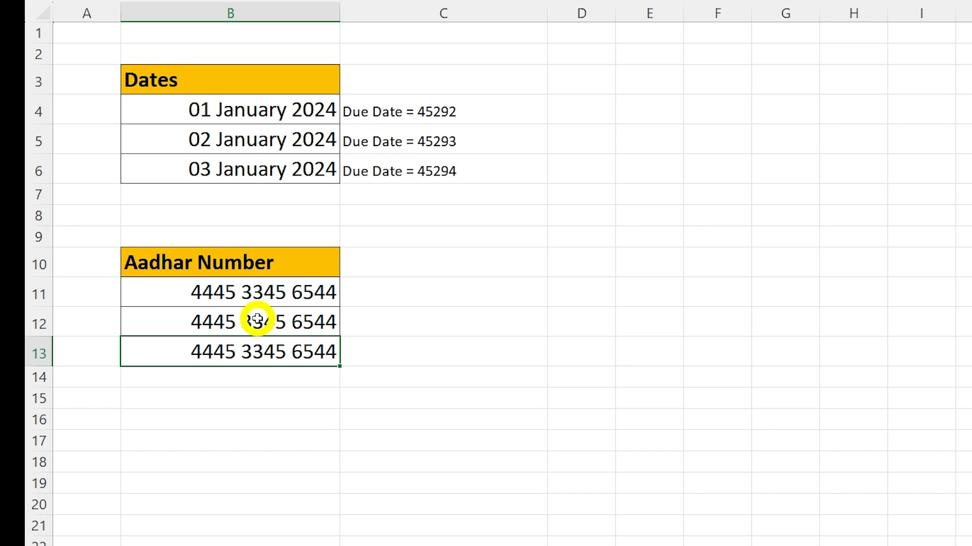
double_click(262, 295)
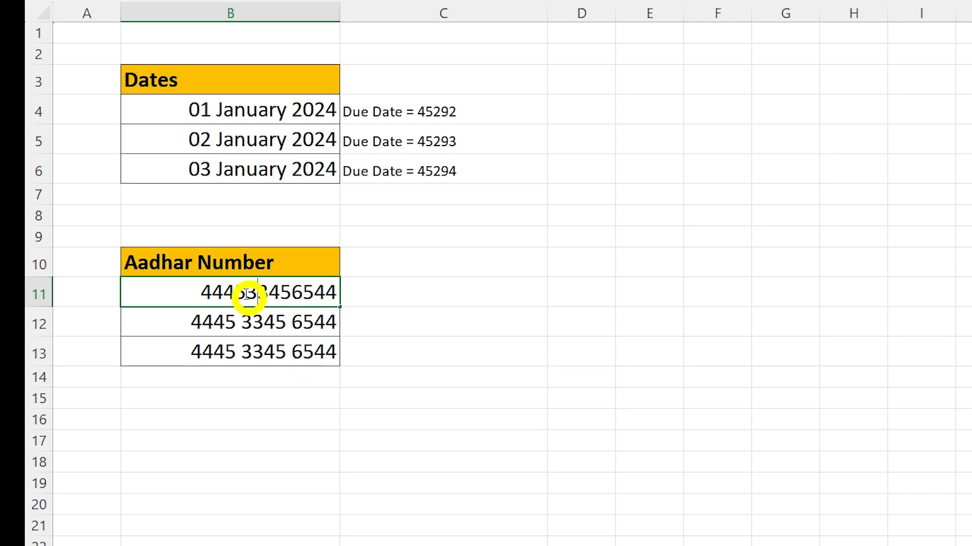
click(260, 322)
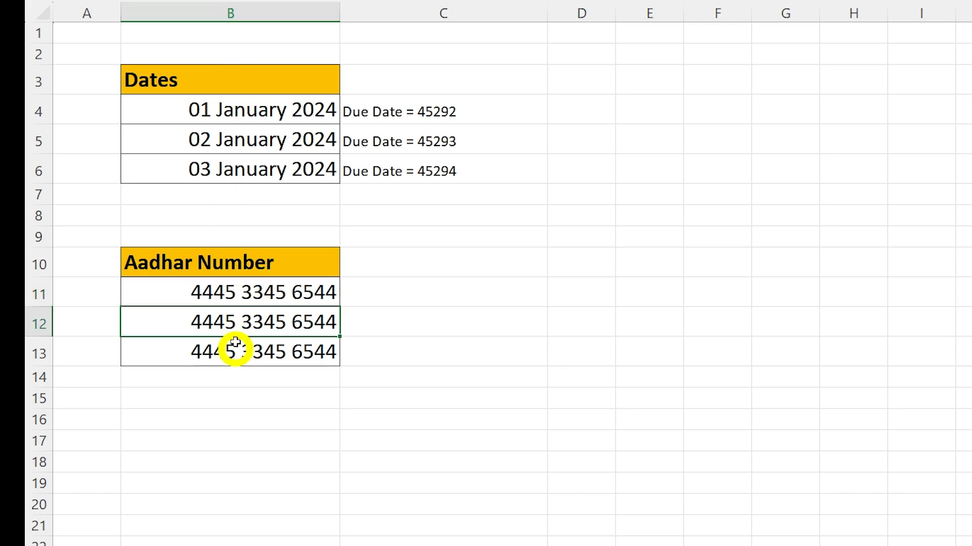
- Enter the formula ="Aadhar No. : "&B11 in cell C11
click(416, 298)
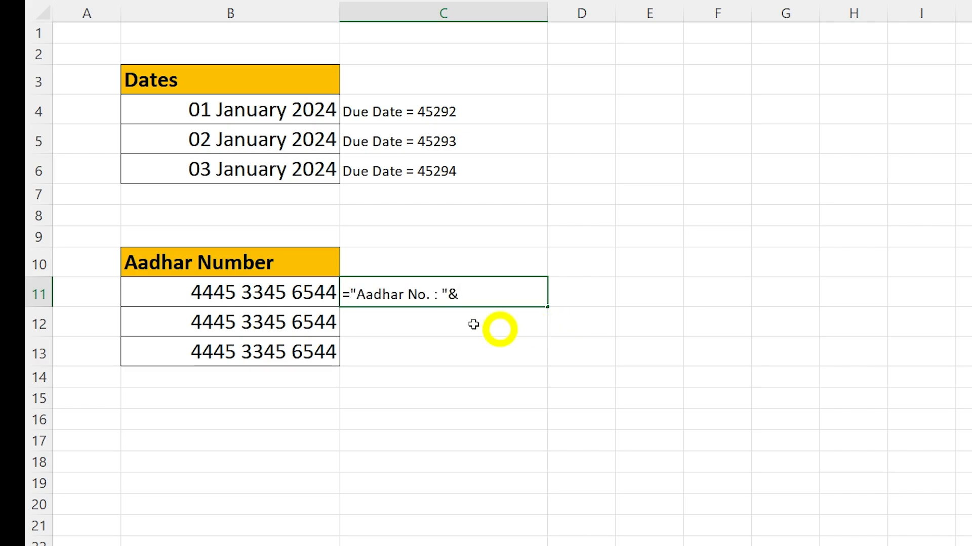
click(291, 289)
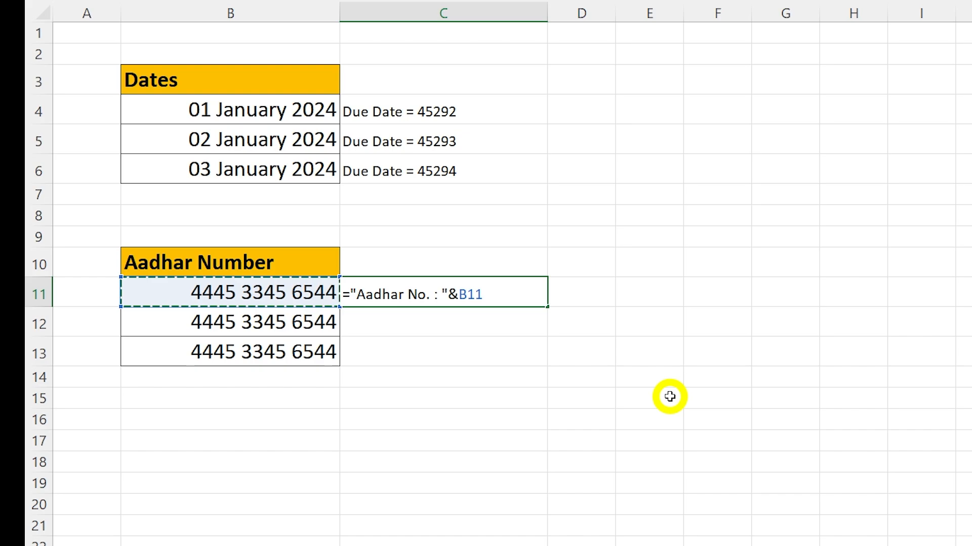
key(Return)
click(521, 299)
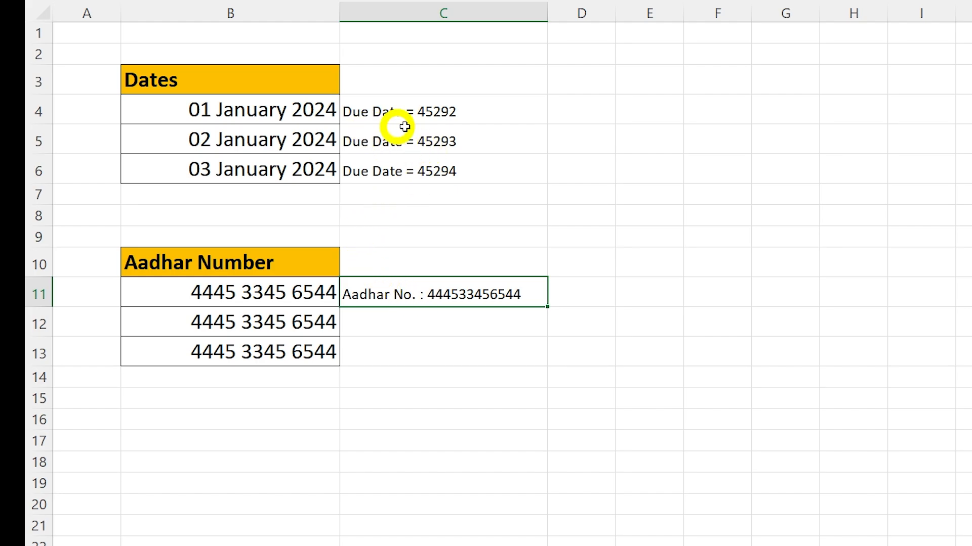
- Compare the stored values in date cell B5 and Aadhar number cell B11 with their formatted display
click(365, 116)
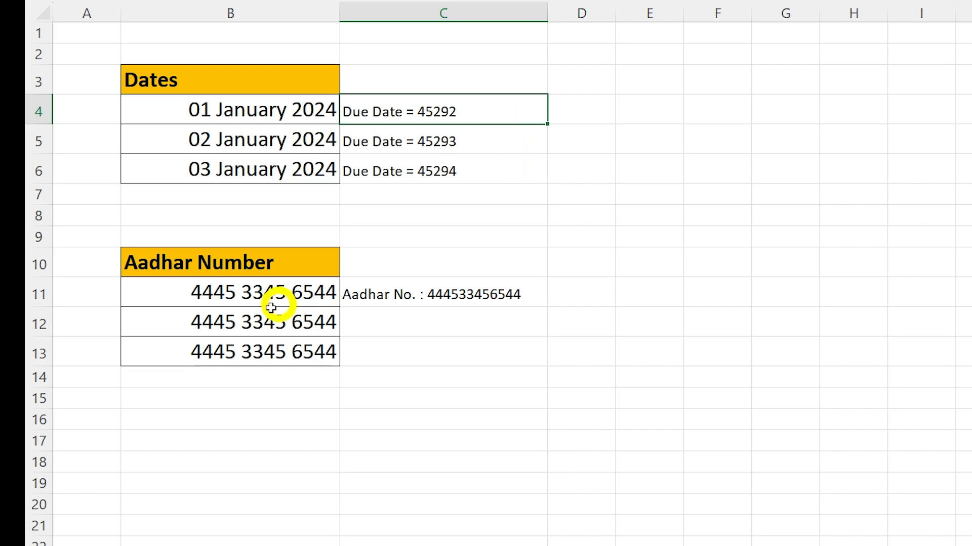
double_click(260, 140)
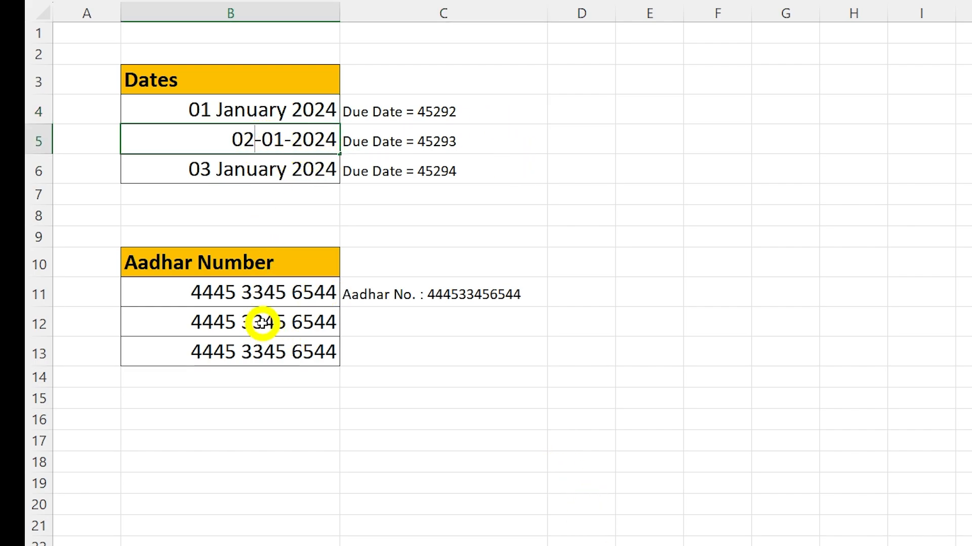
double_click(258, 295)
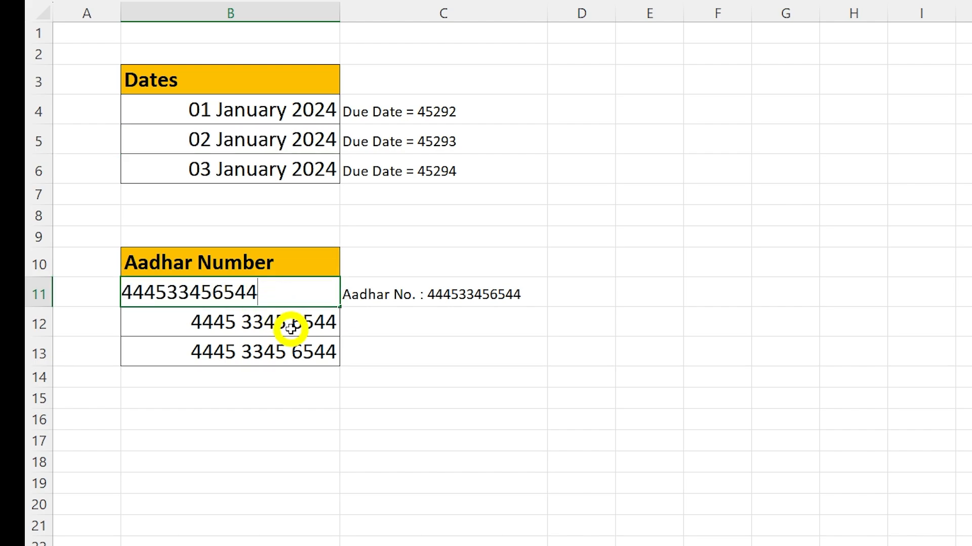
key(Escape)
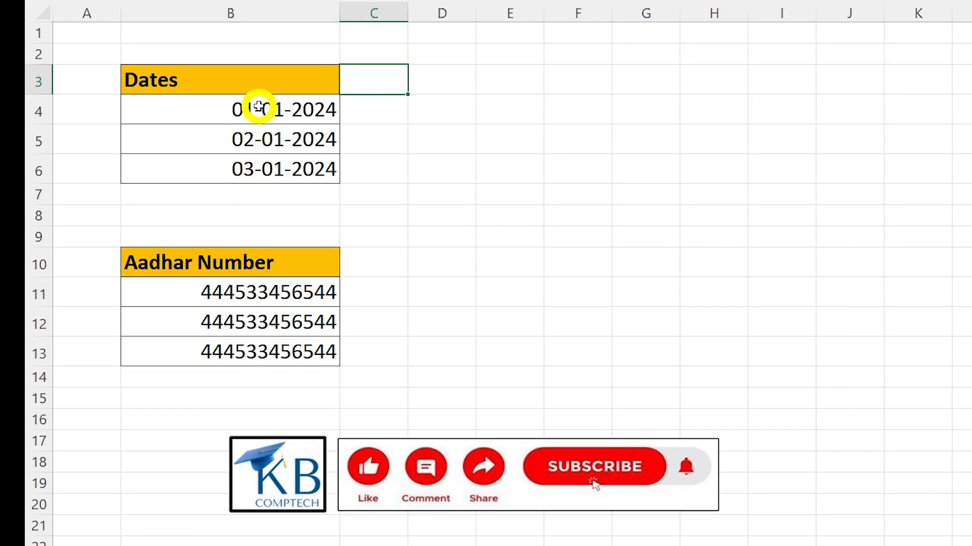
- Format the dates in B4:B6 with the Date type *14 March 2012
drag(258, 104, 252, 167)
key(ctrl+1)
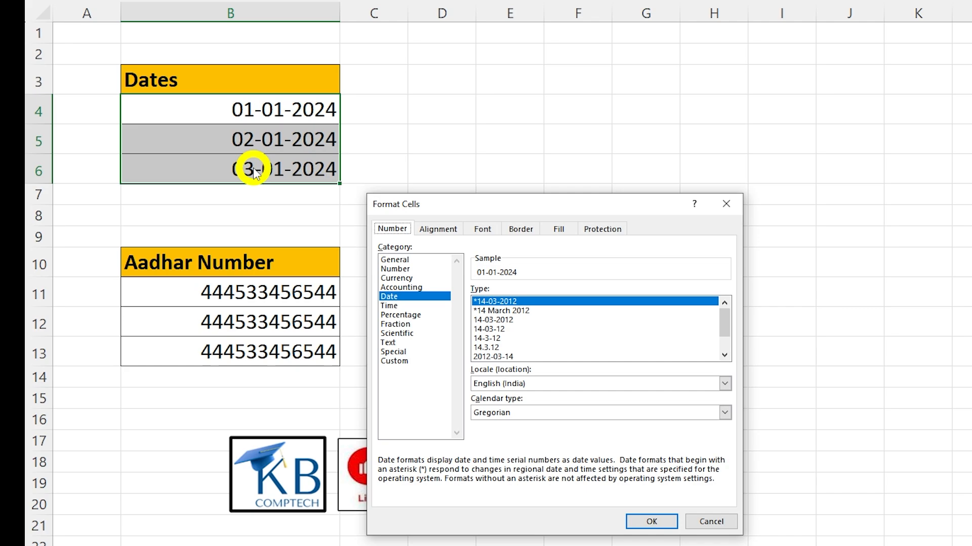
click(501, 311)
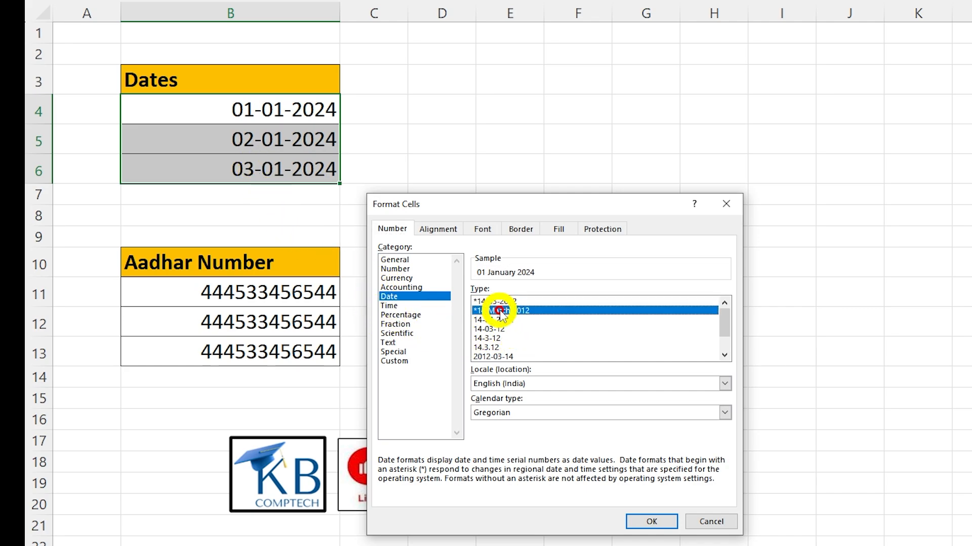
click(653, 522)
click(252, 112)
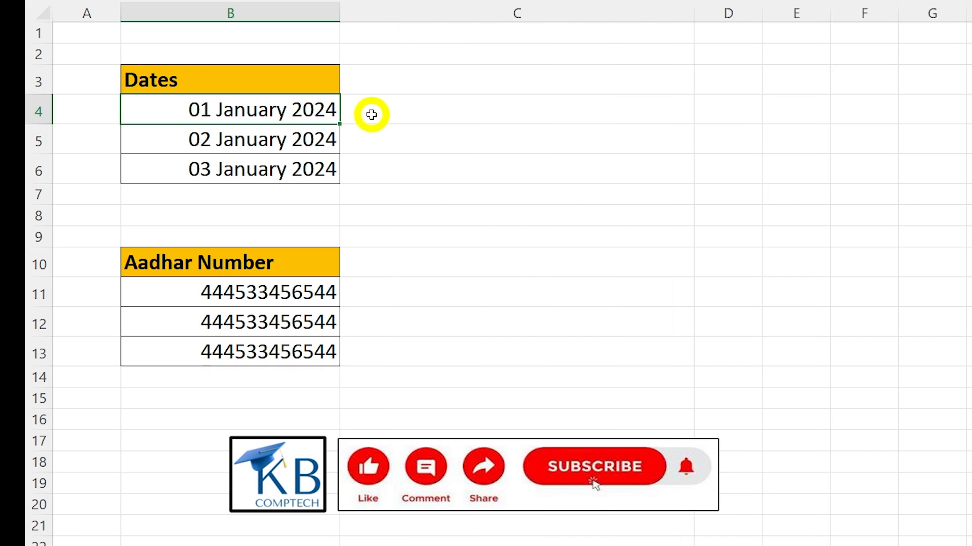
- Begin a formula in cell C4 that joins "Due Date = " with the TEXT function
click(389, 117)
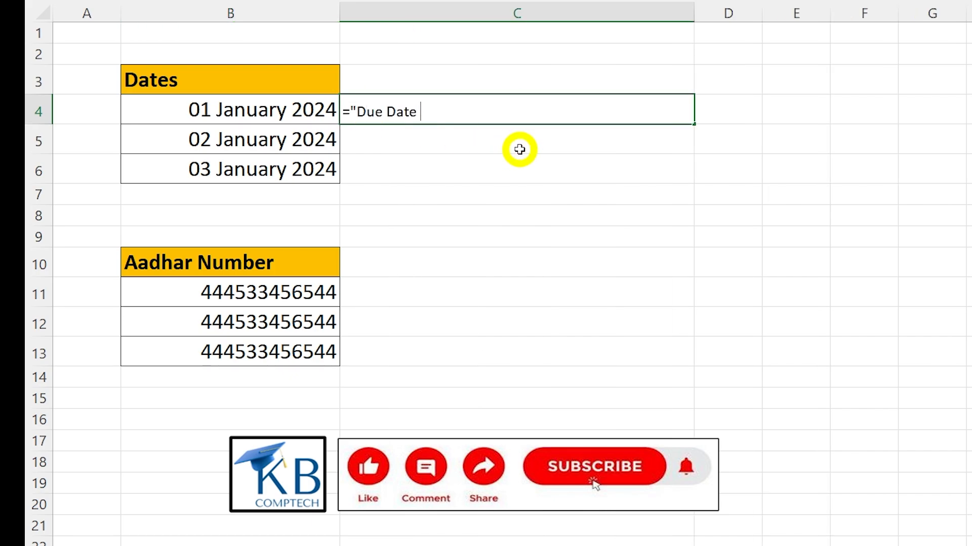
text(="Due Date = "&text)
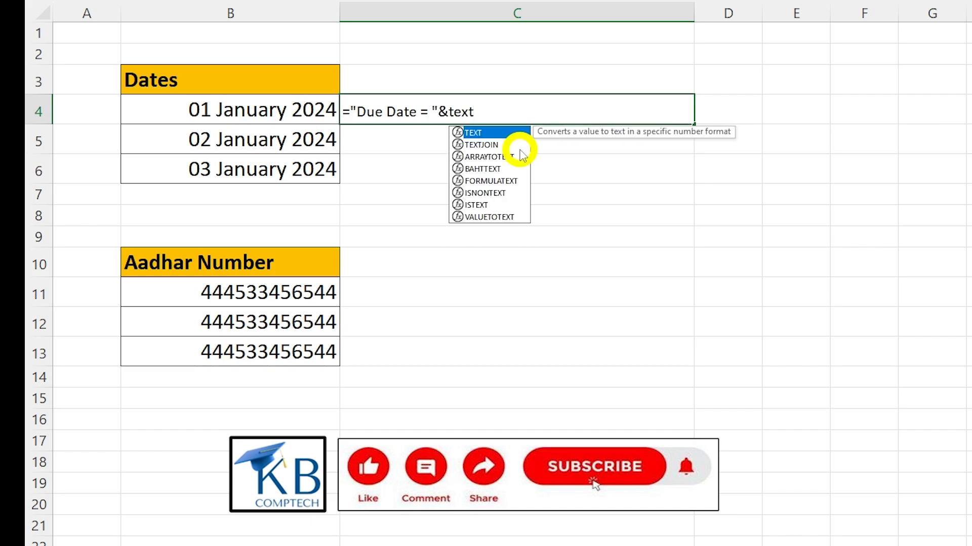
text(()
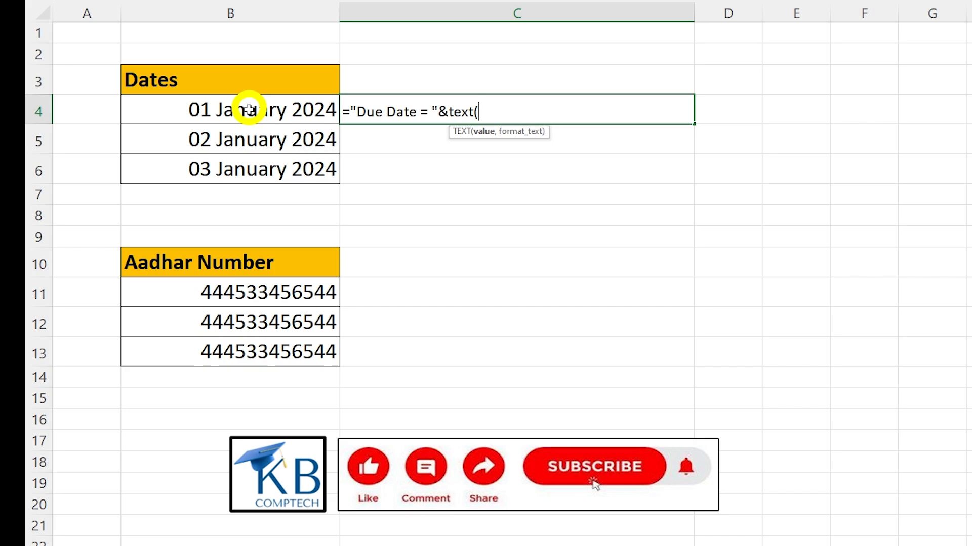